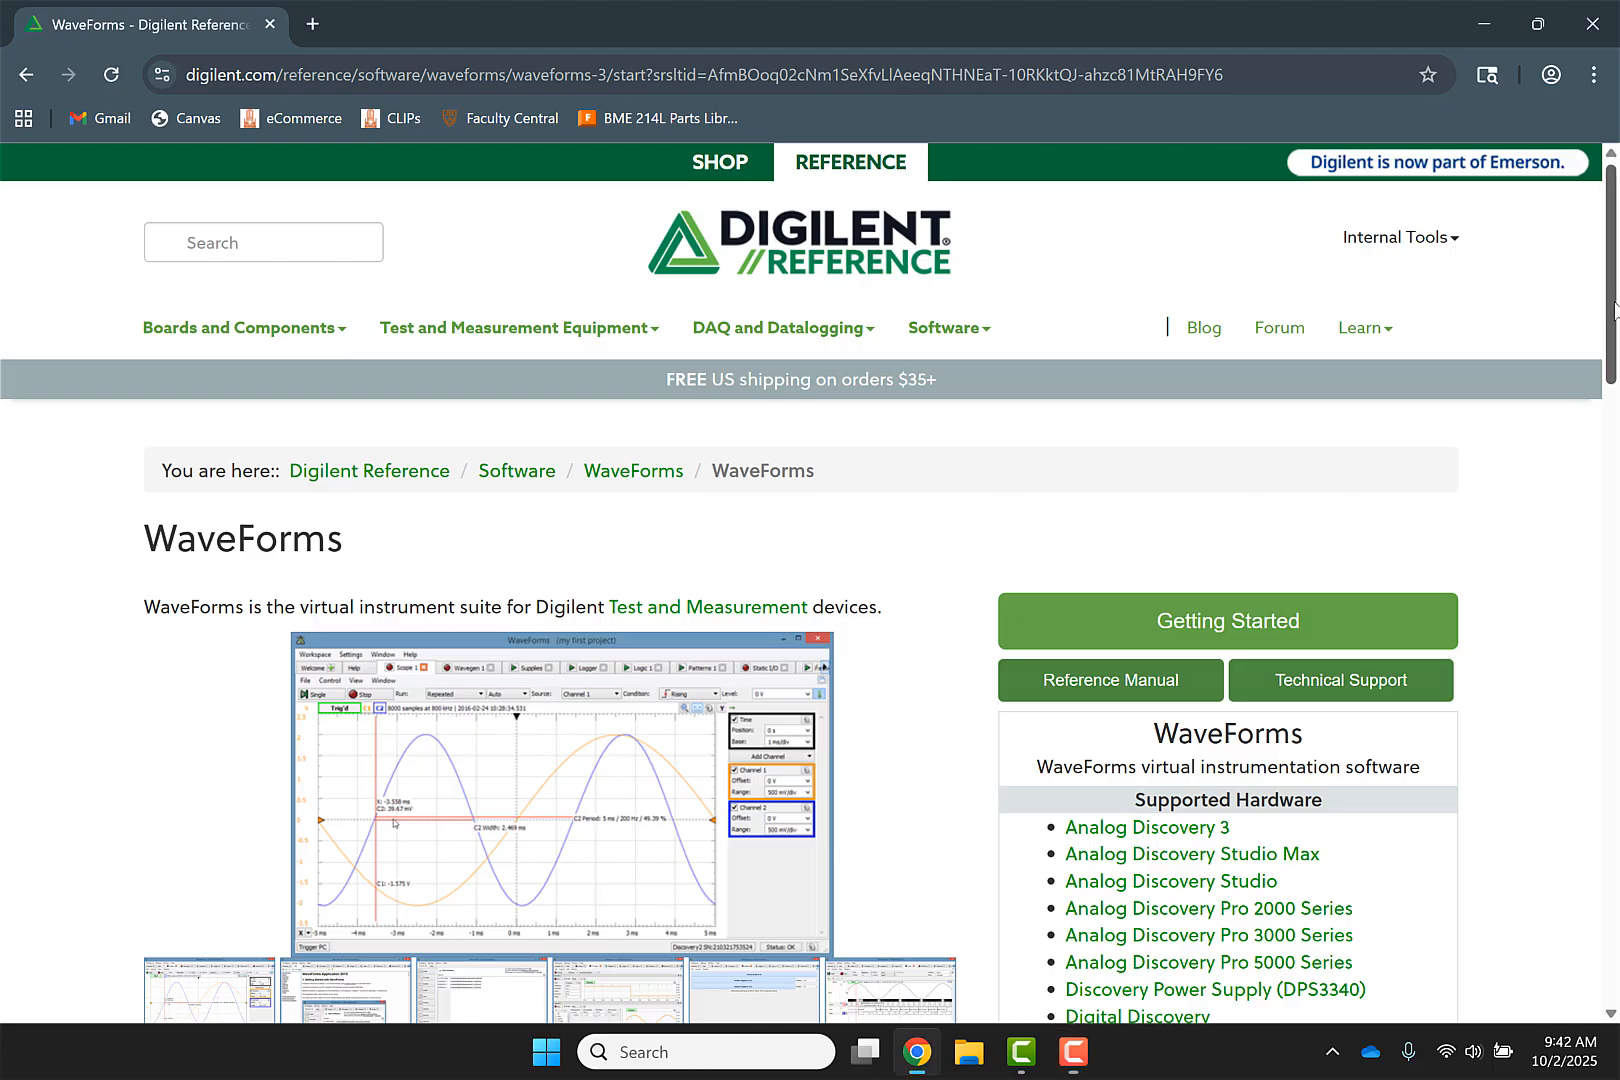
Open the latest WaveForms installers for all operating systems from the WaveForms reference page
scroll(1408, 404, "down", 4)
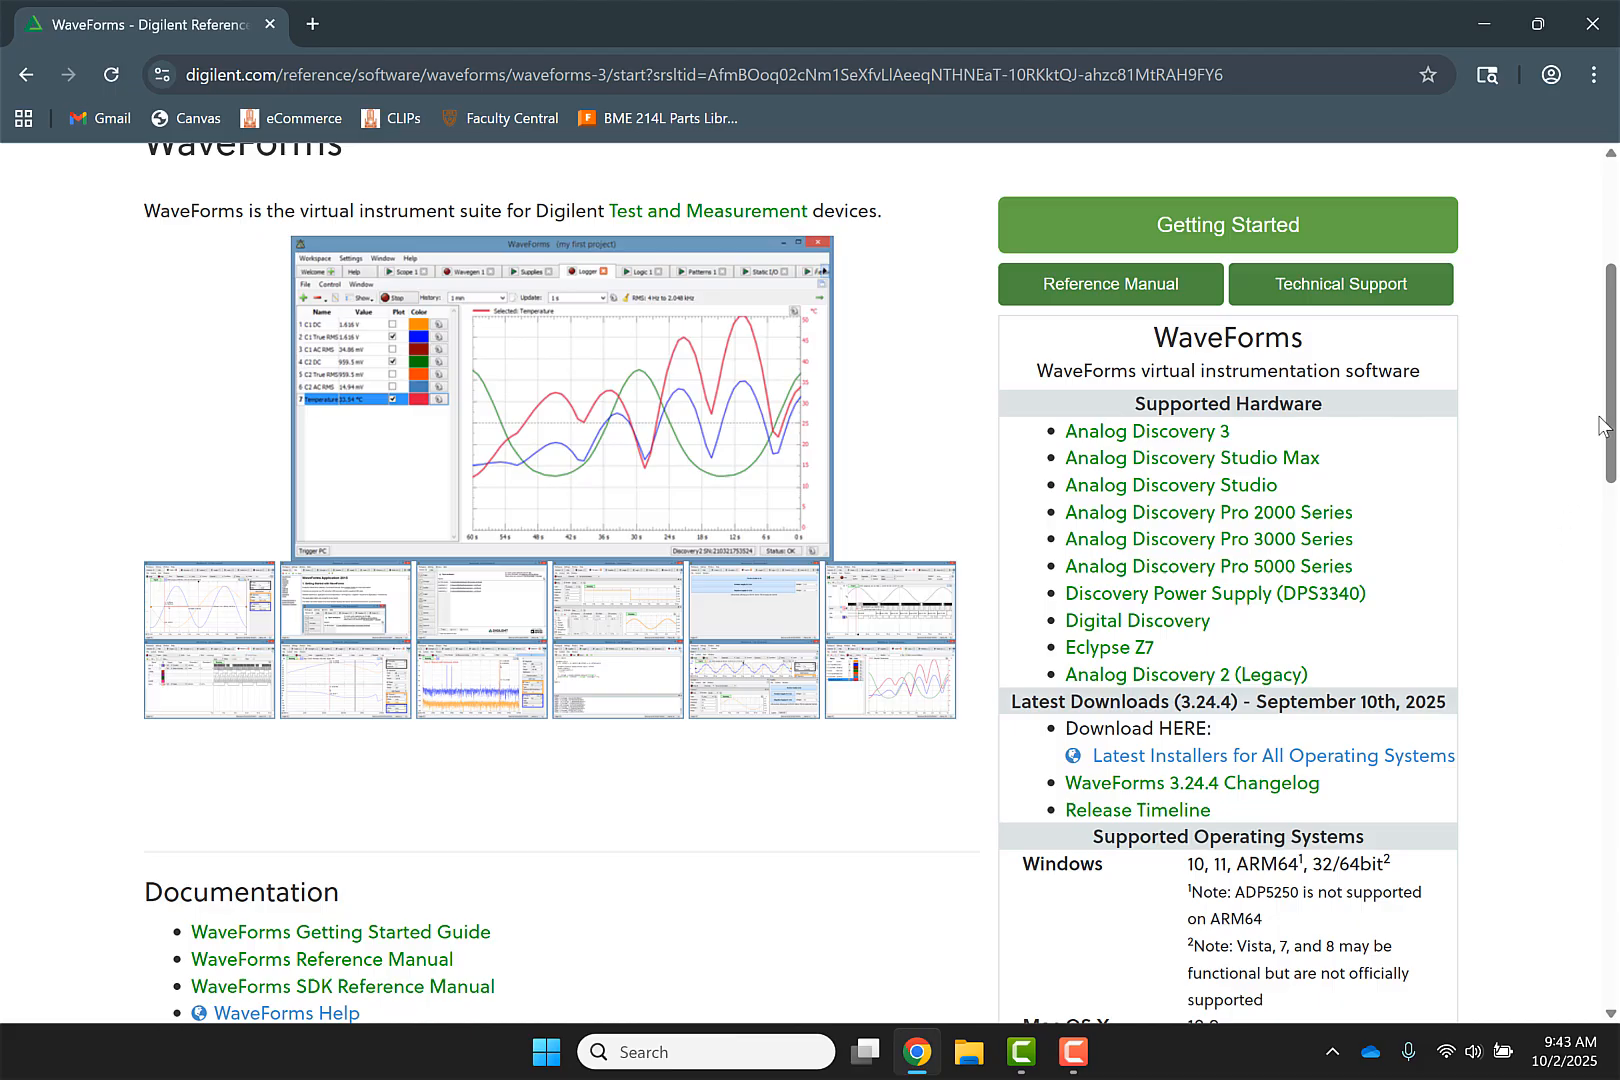
left_click_drag(1610, 415, 1610, 532)
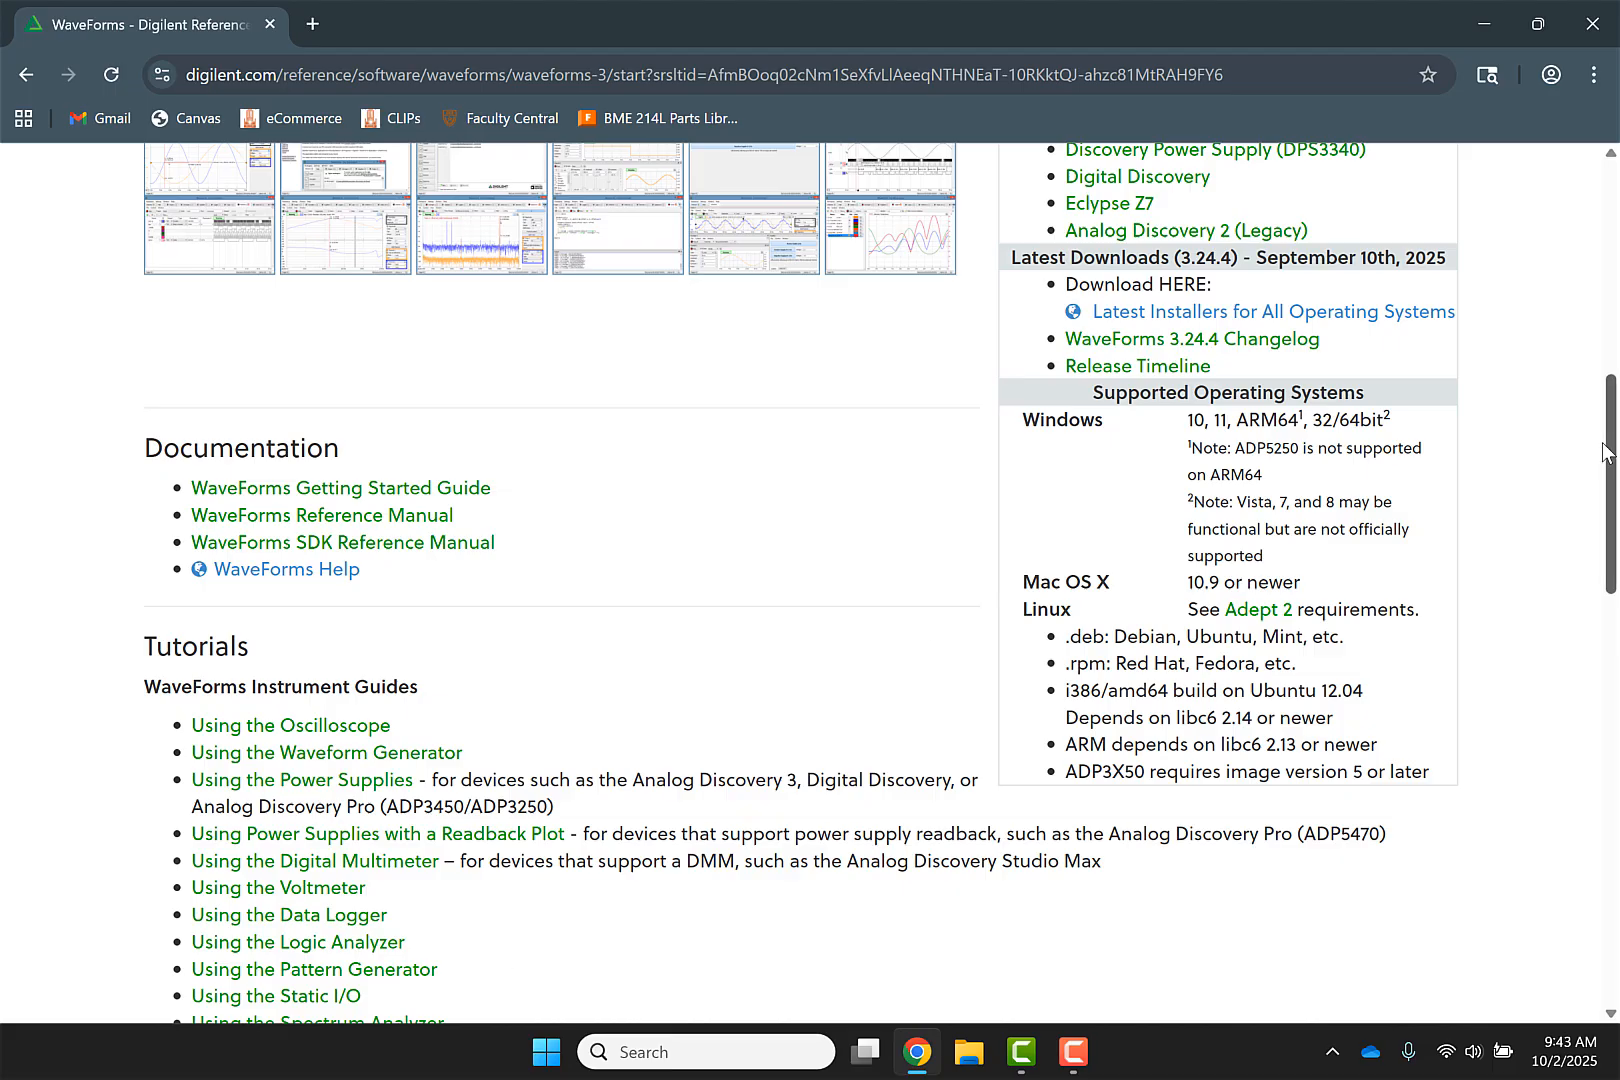
left_click_drag(1610, 462, 1616, 190)
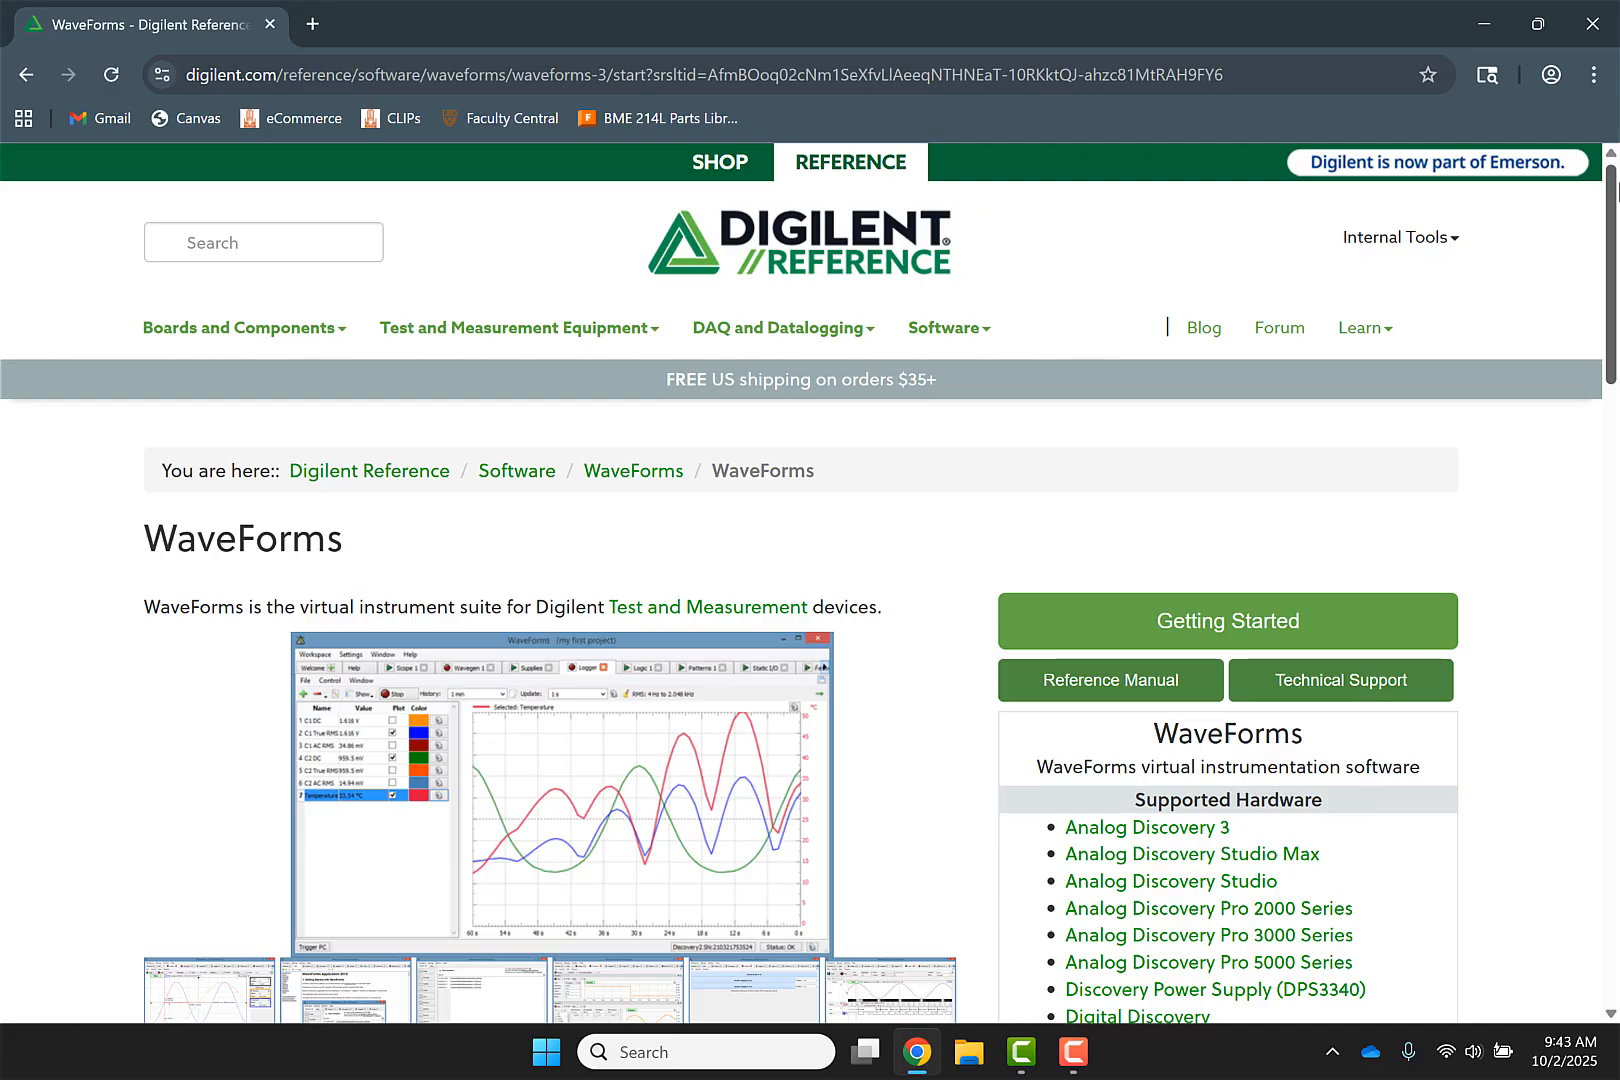
left_click_drag(1612, 215, 1612, 282)
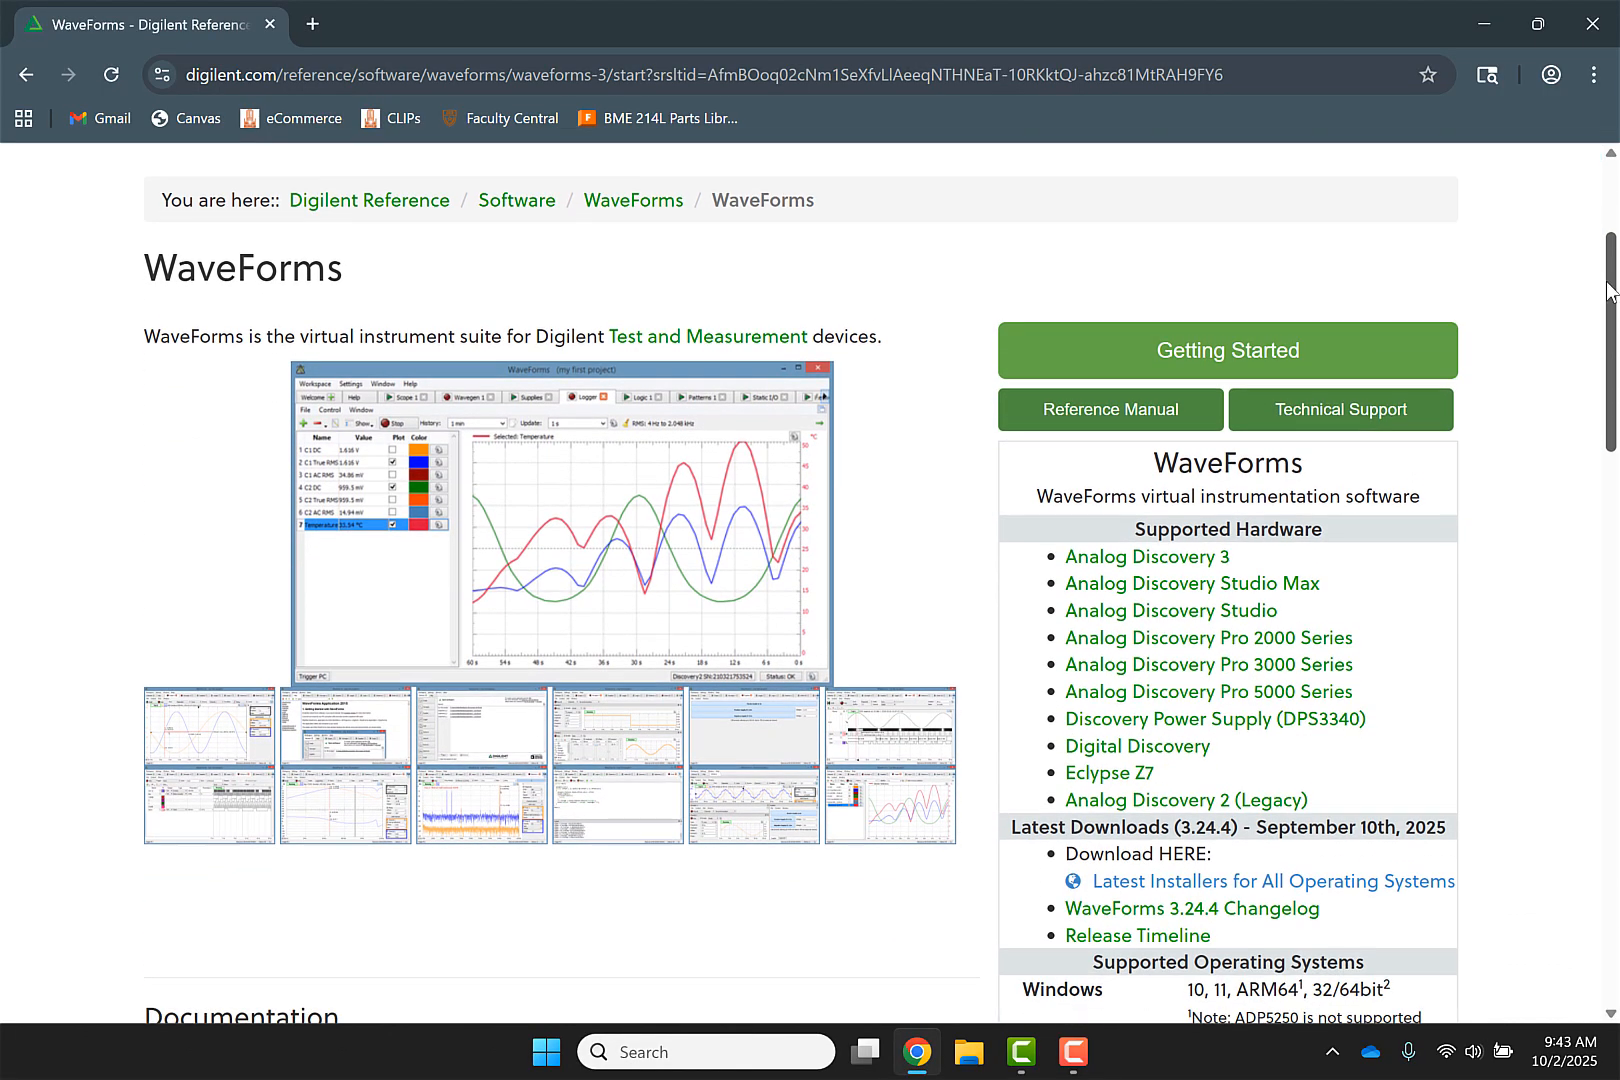
left_click(1284, 880)
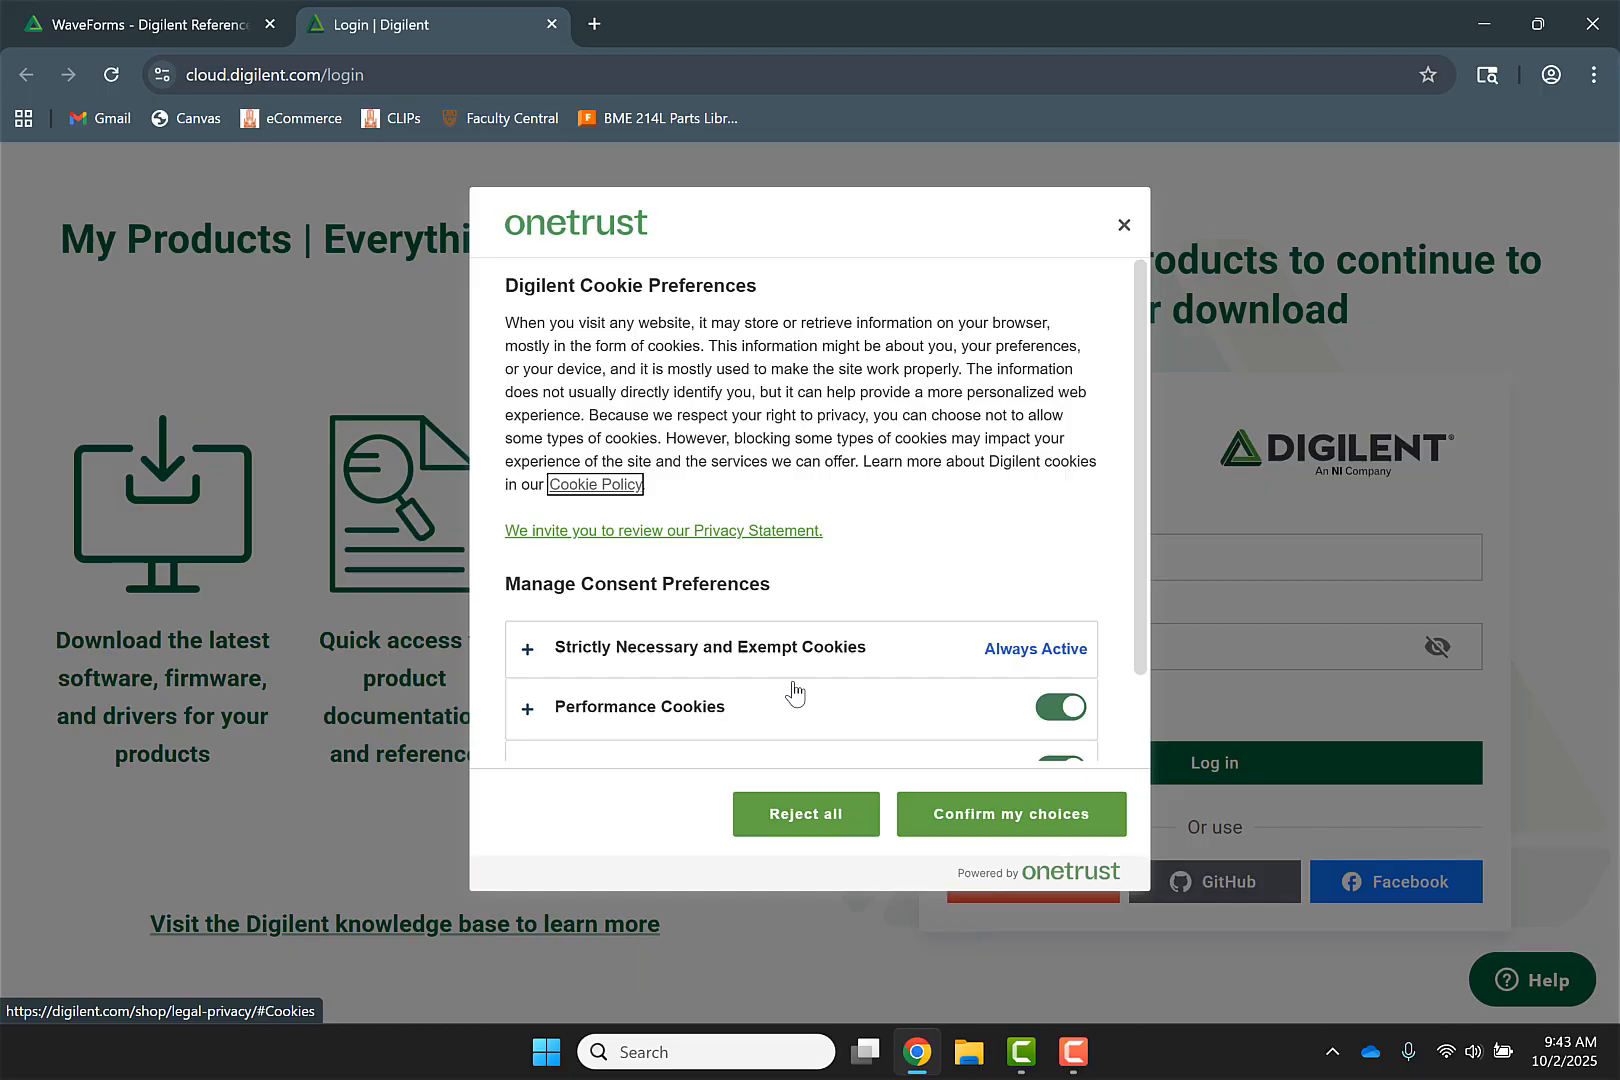
Reject all cookies and log in to Digilent with the Google account
left_click(803, 815)
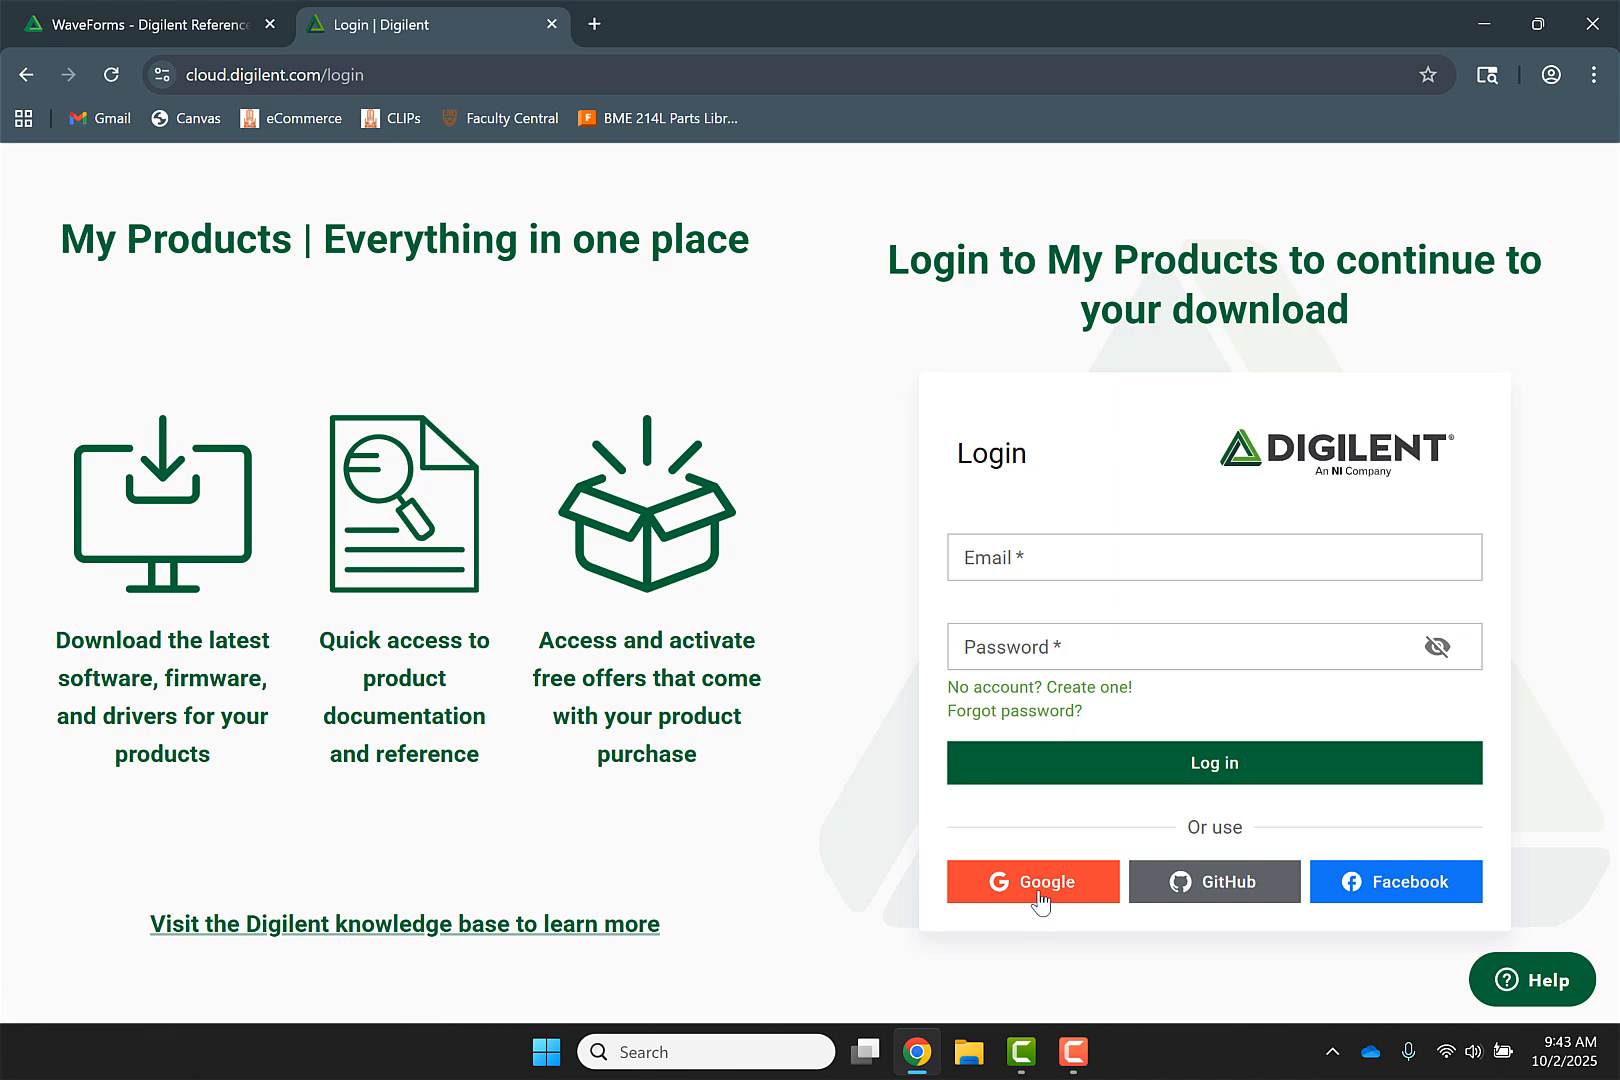
left_click(1040, 895)
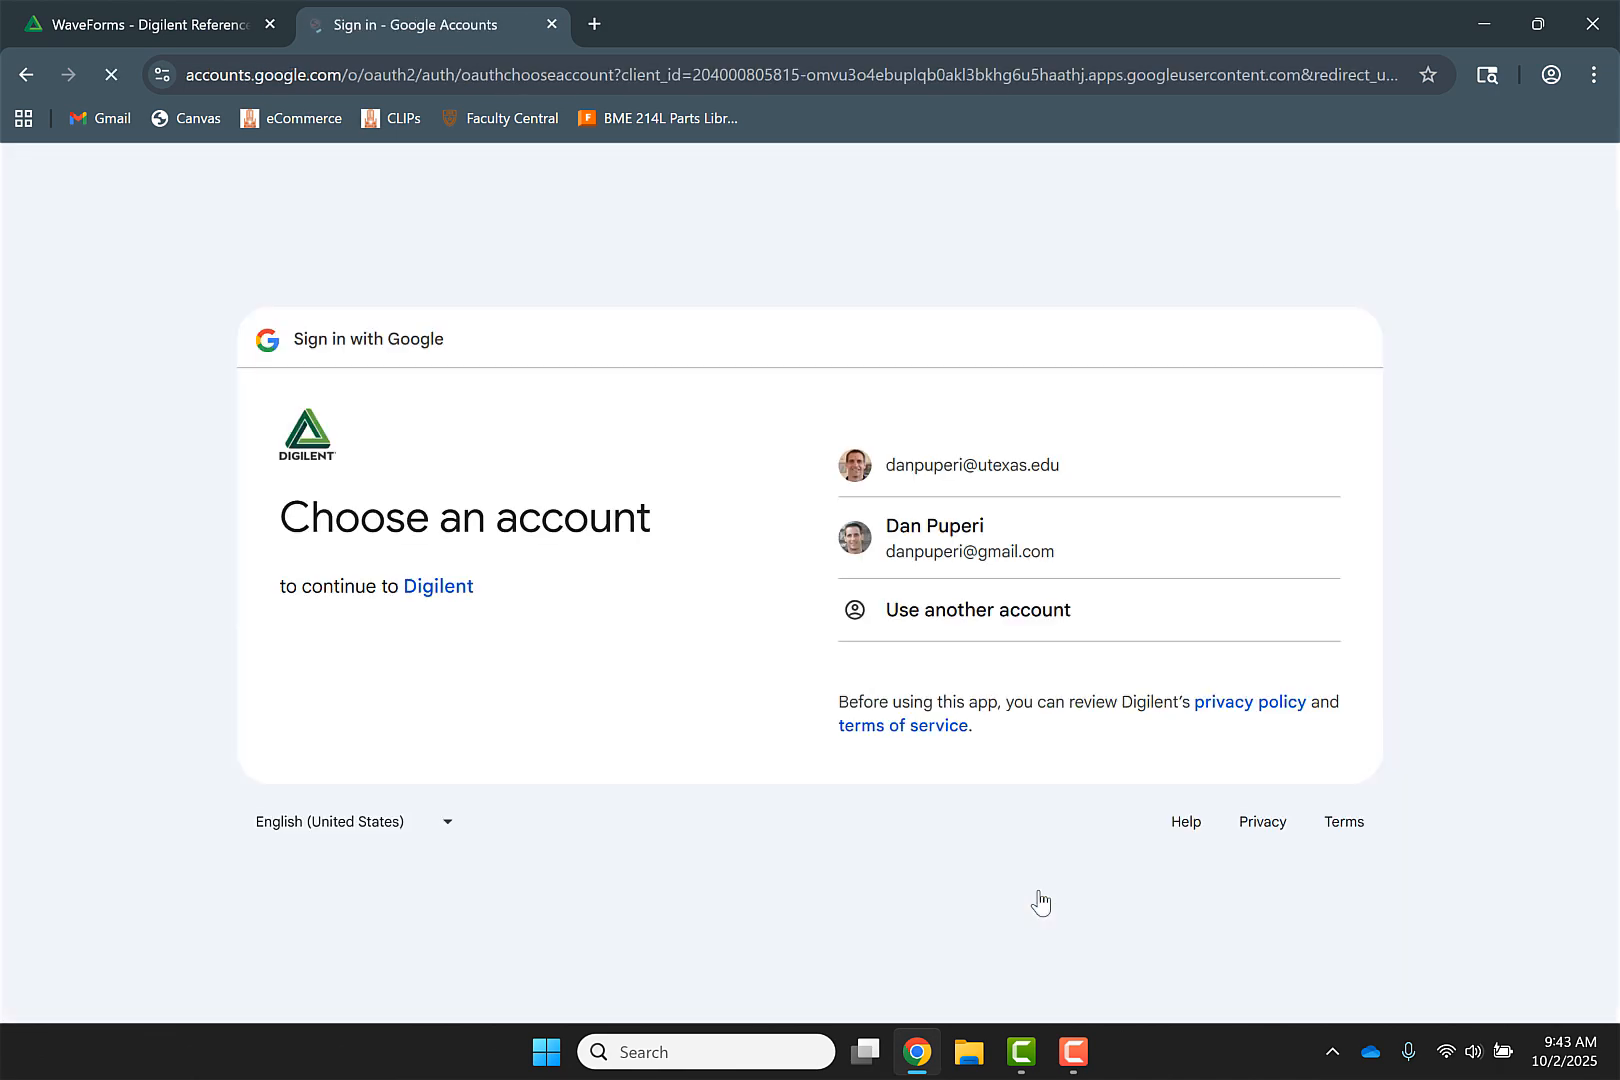
left_click(976, 465)
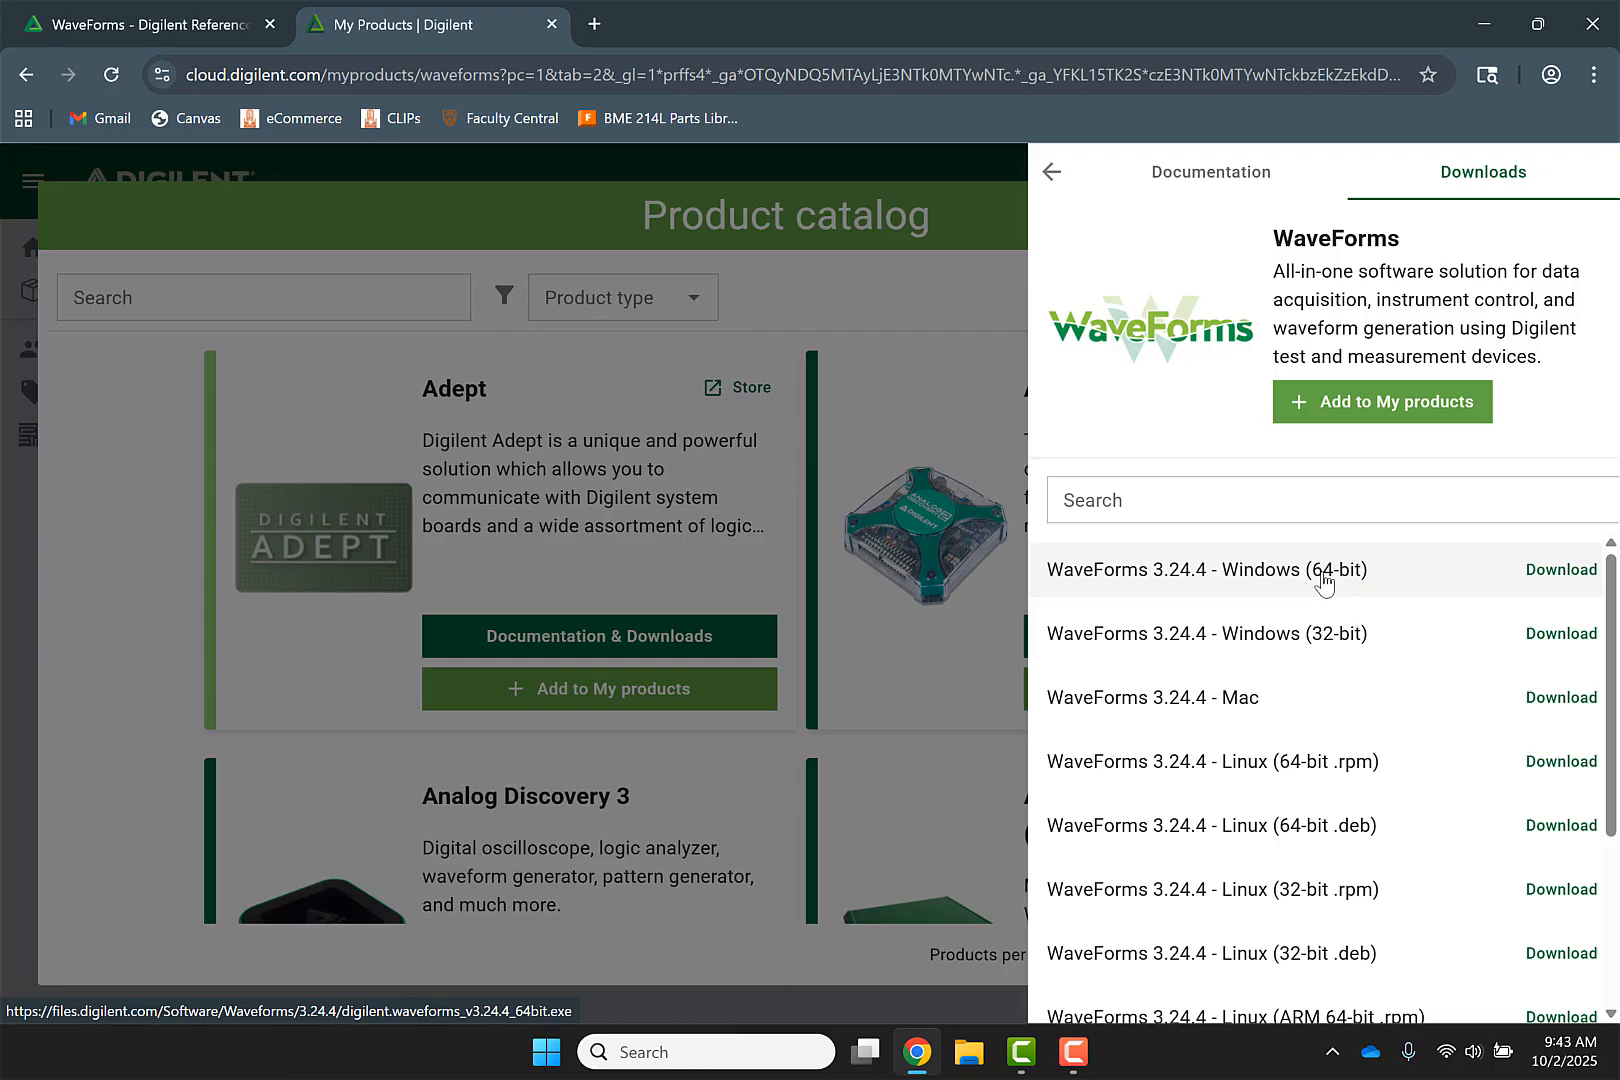
Download the WaveForms 3.24.4 Windows (64-bit) installer and try opening the downloaded file
left_click(1569, 581)
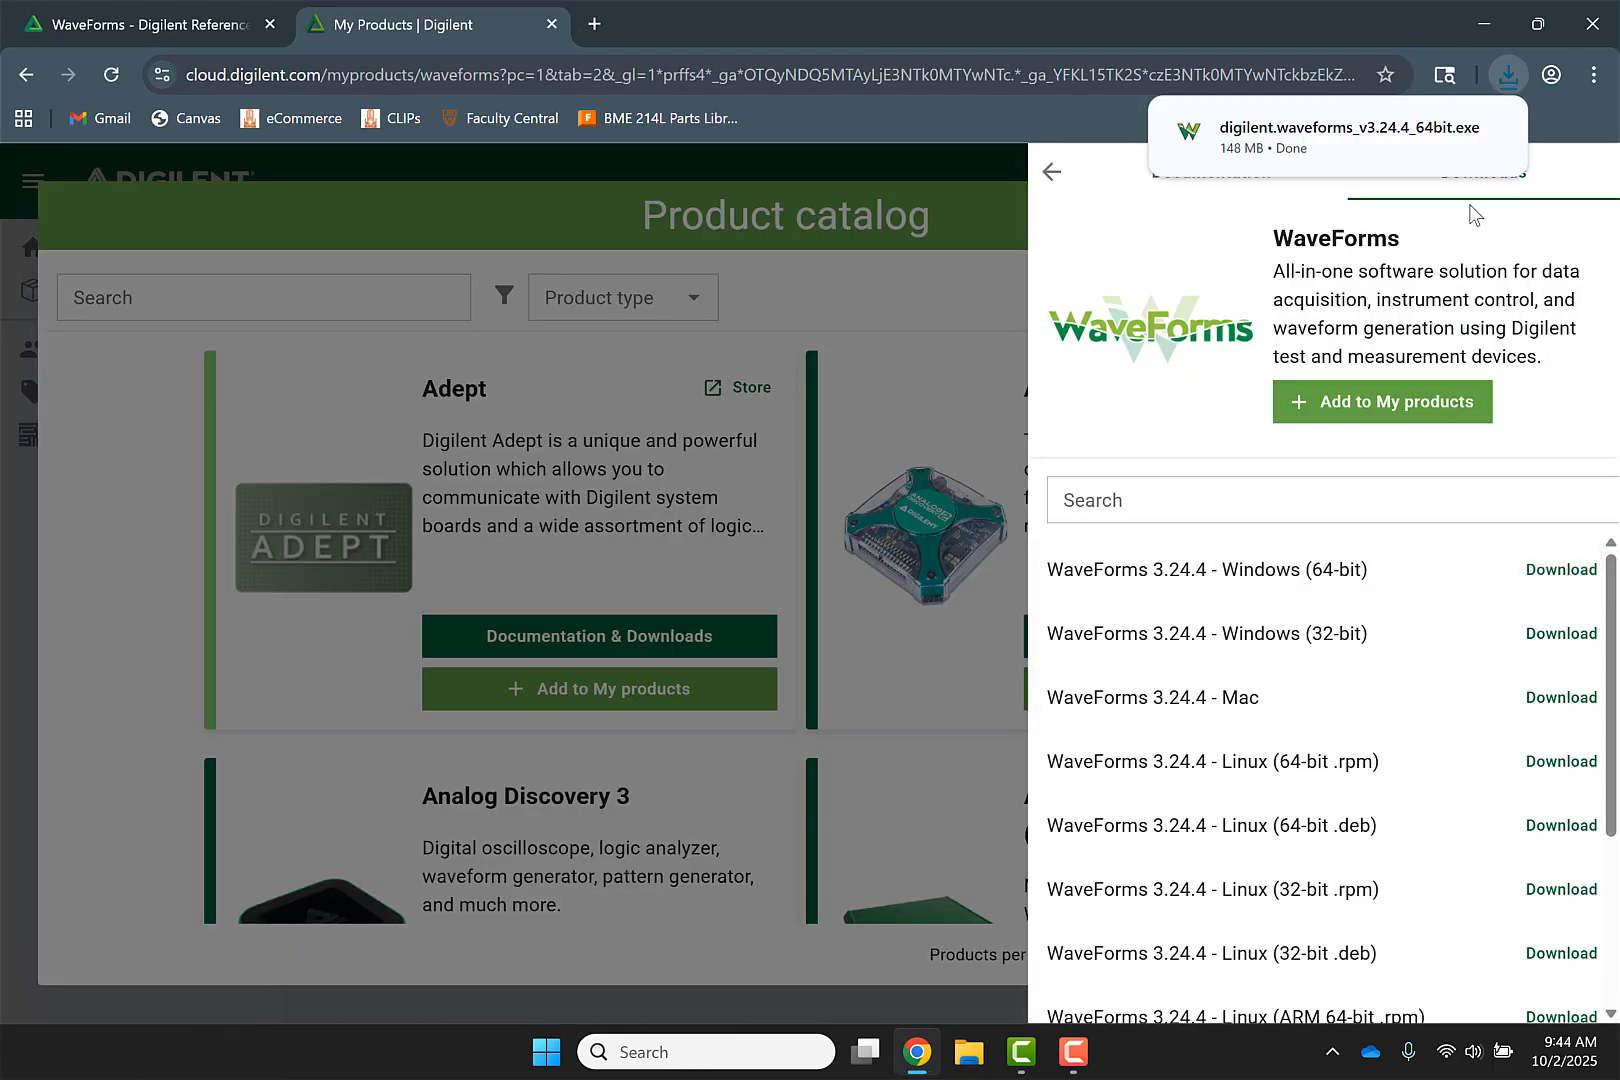
mouse_move(1390, 130)
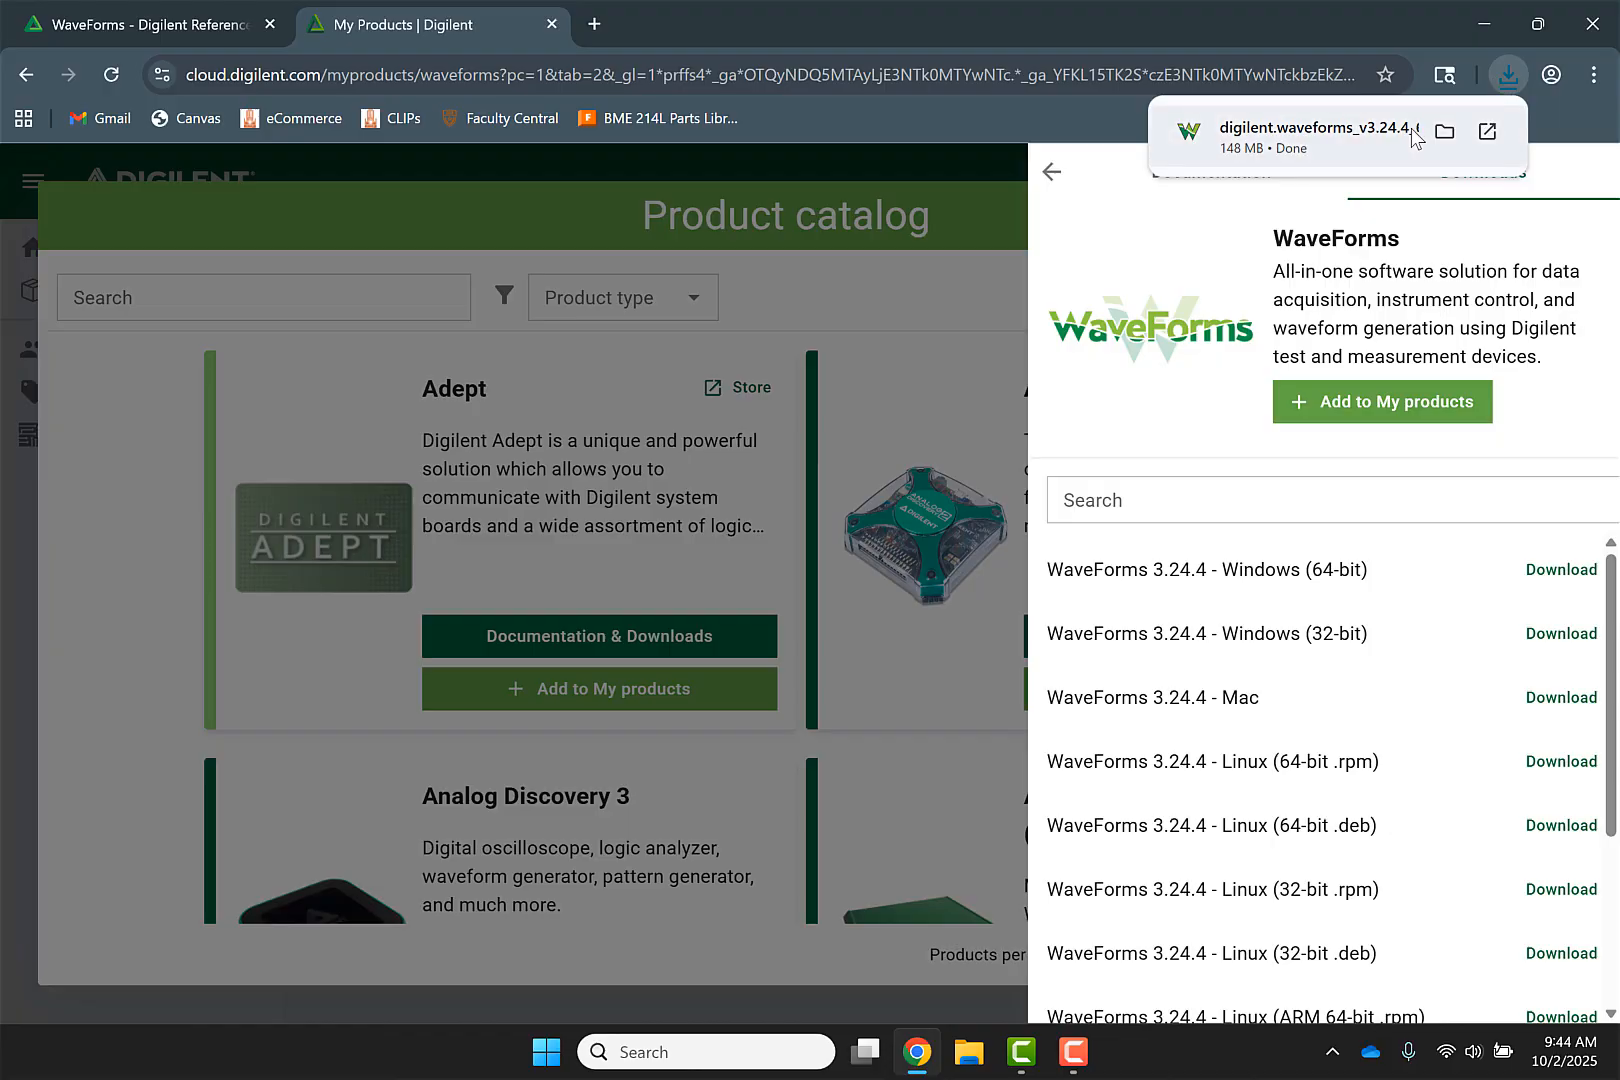
left_click(1336, 130)
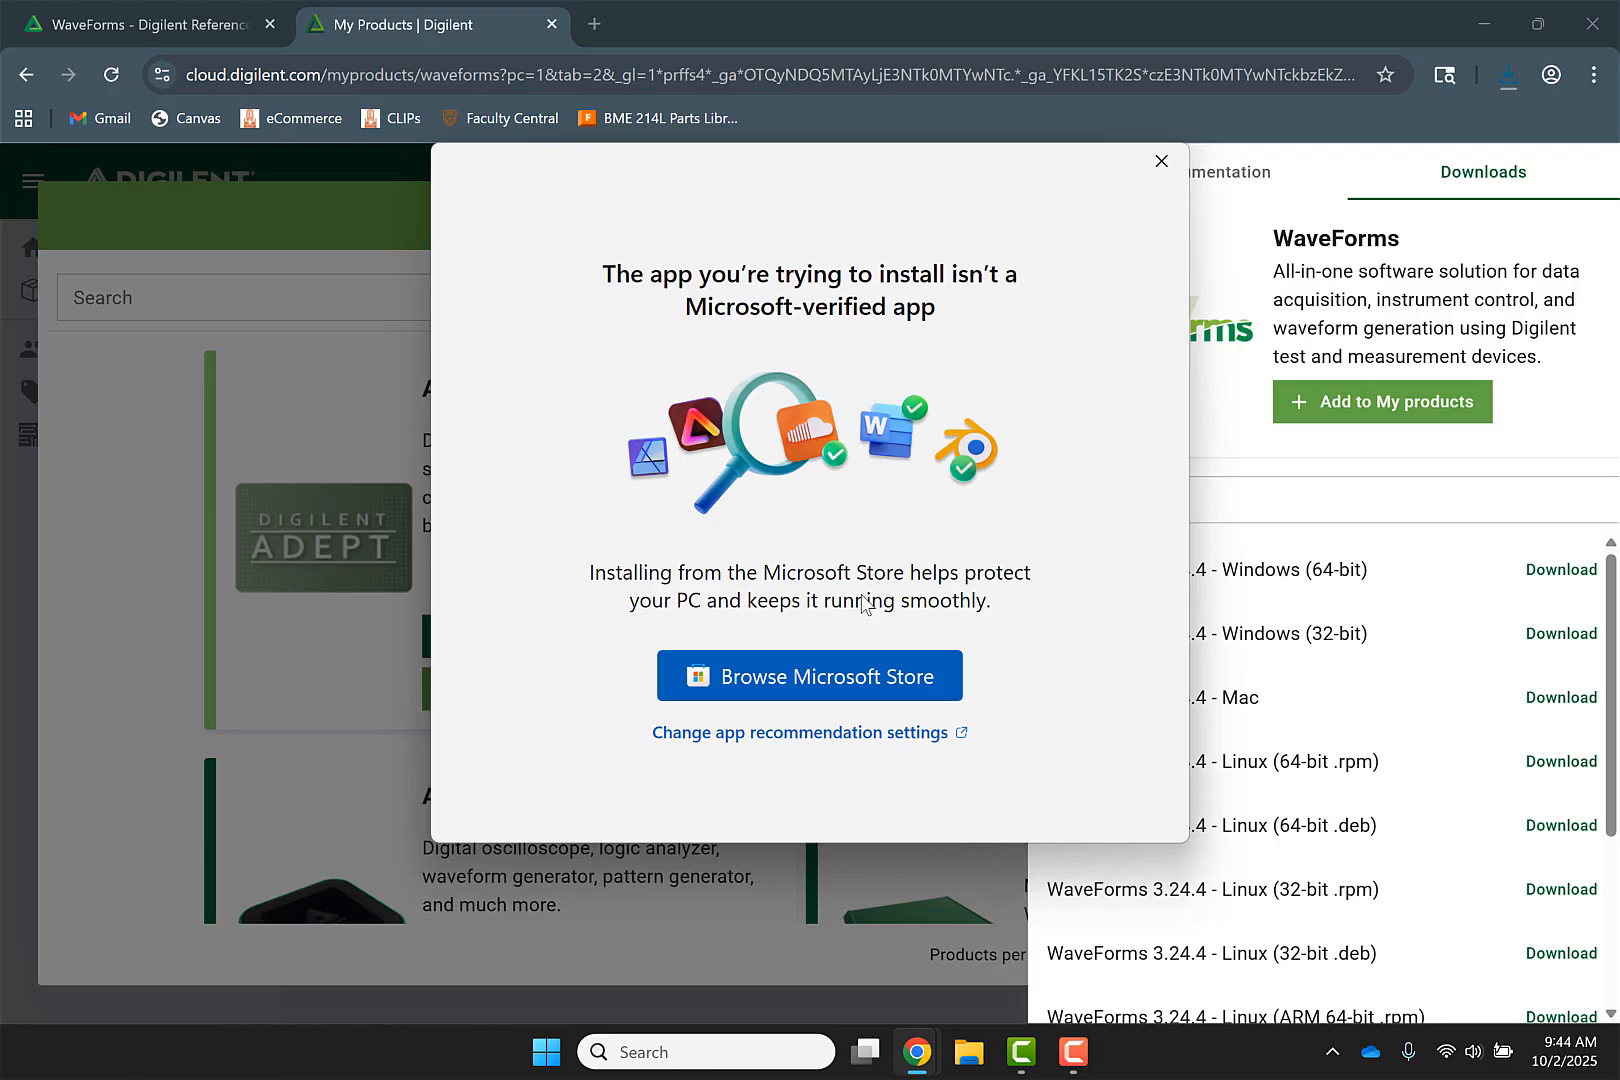
Change the app recommendation setting so apps can be installed from Anywhere, then close Settings
left_click(820, 735)
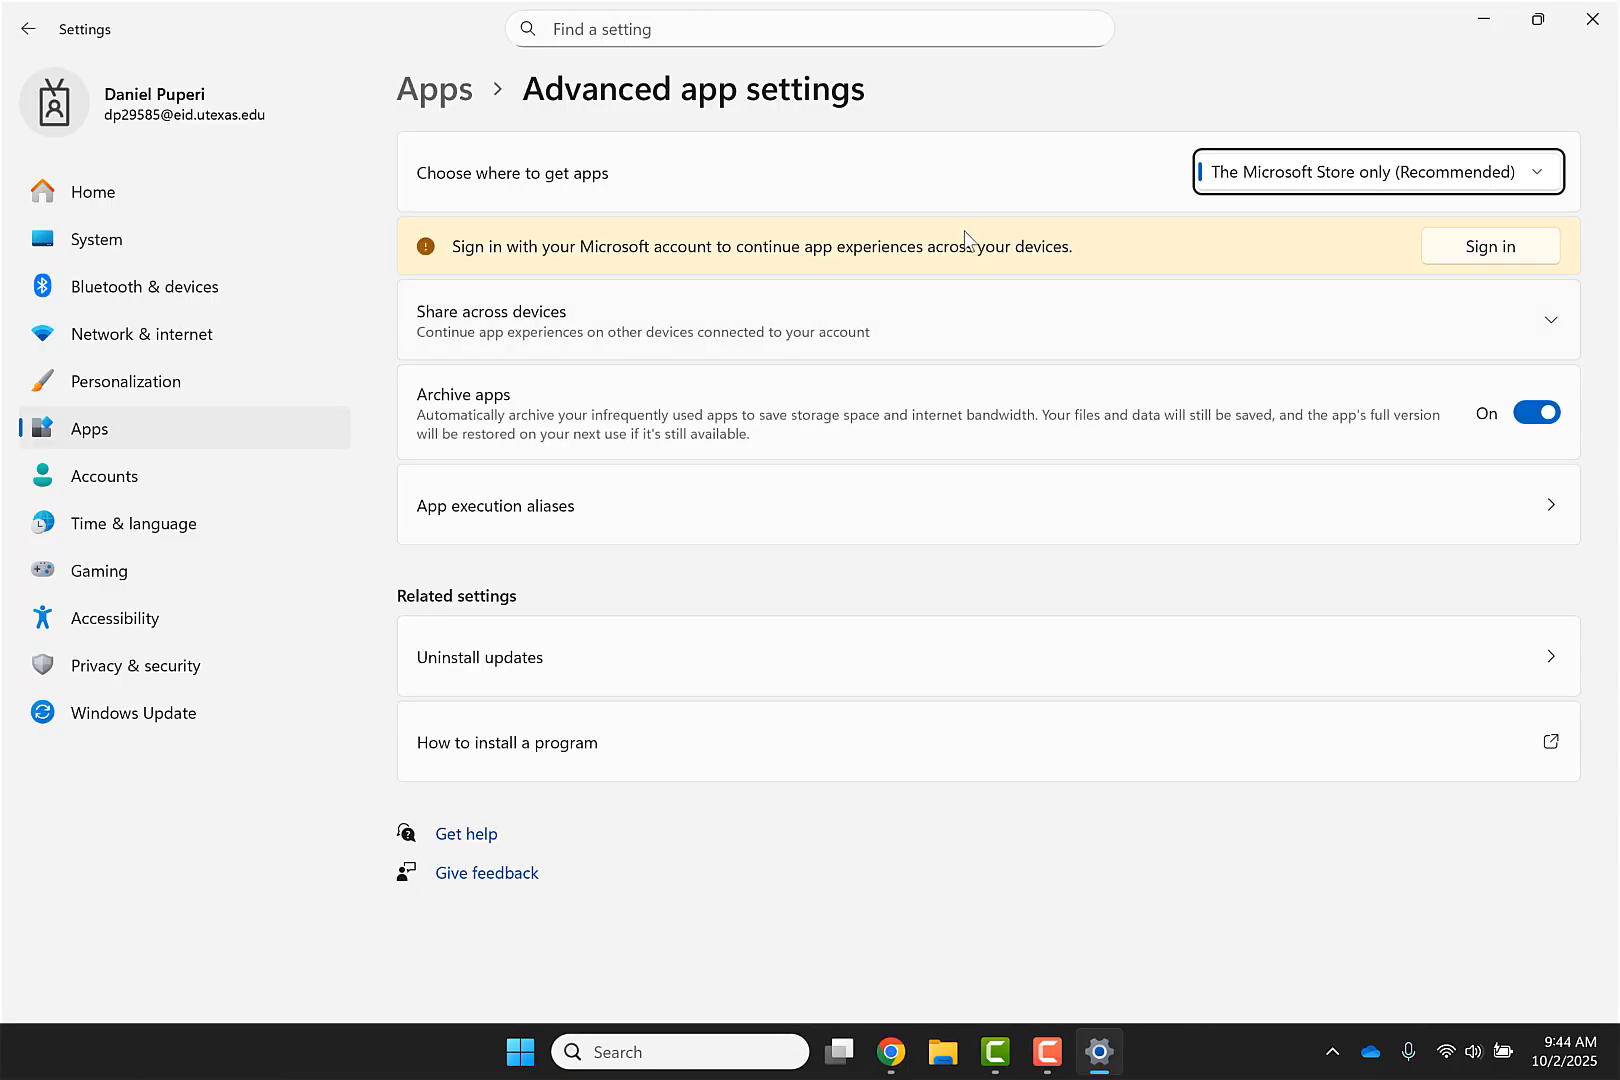
left_click(1260, 186)
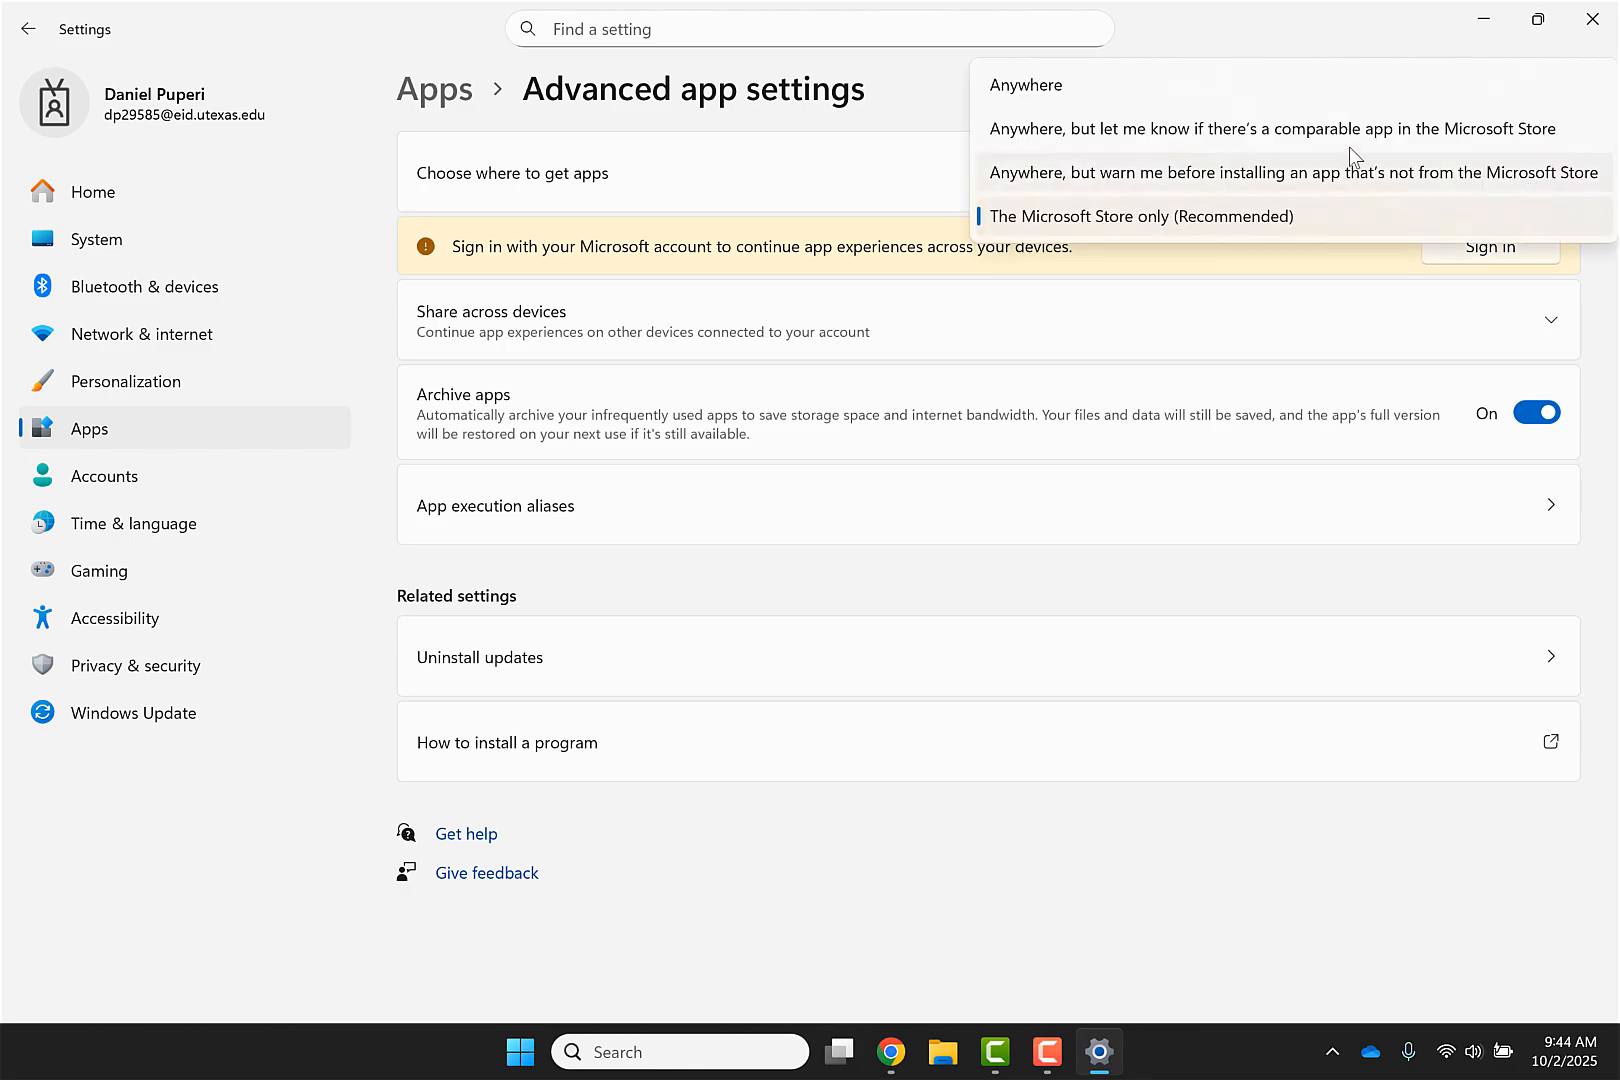
left_click(1245, 92)
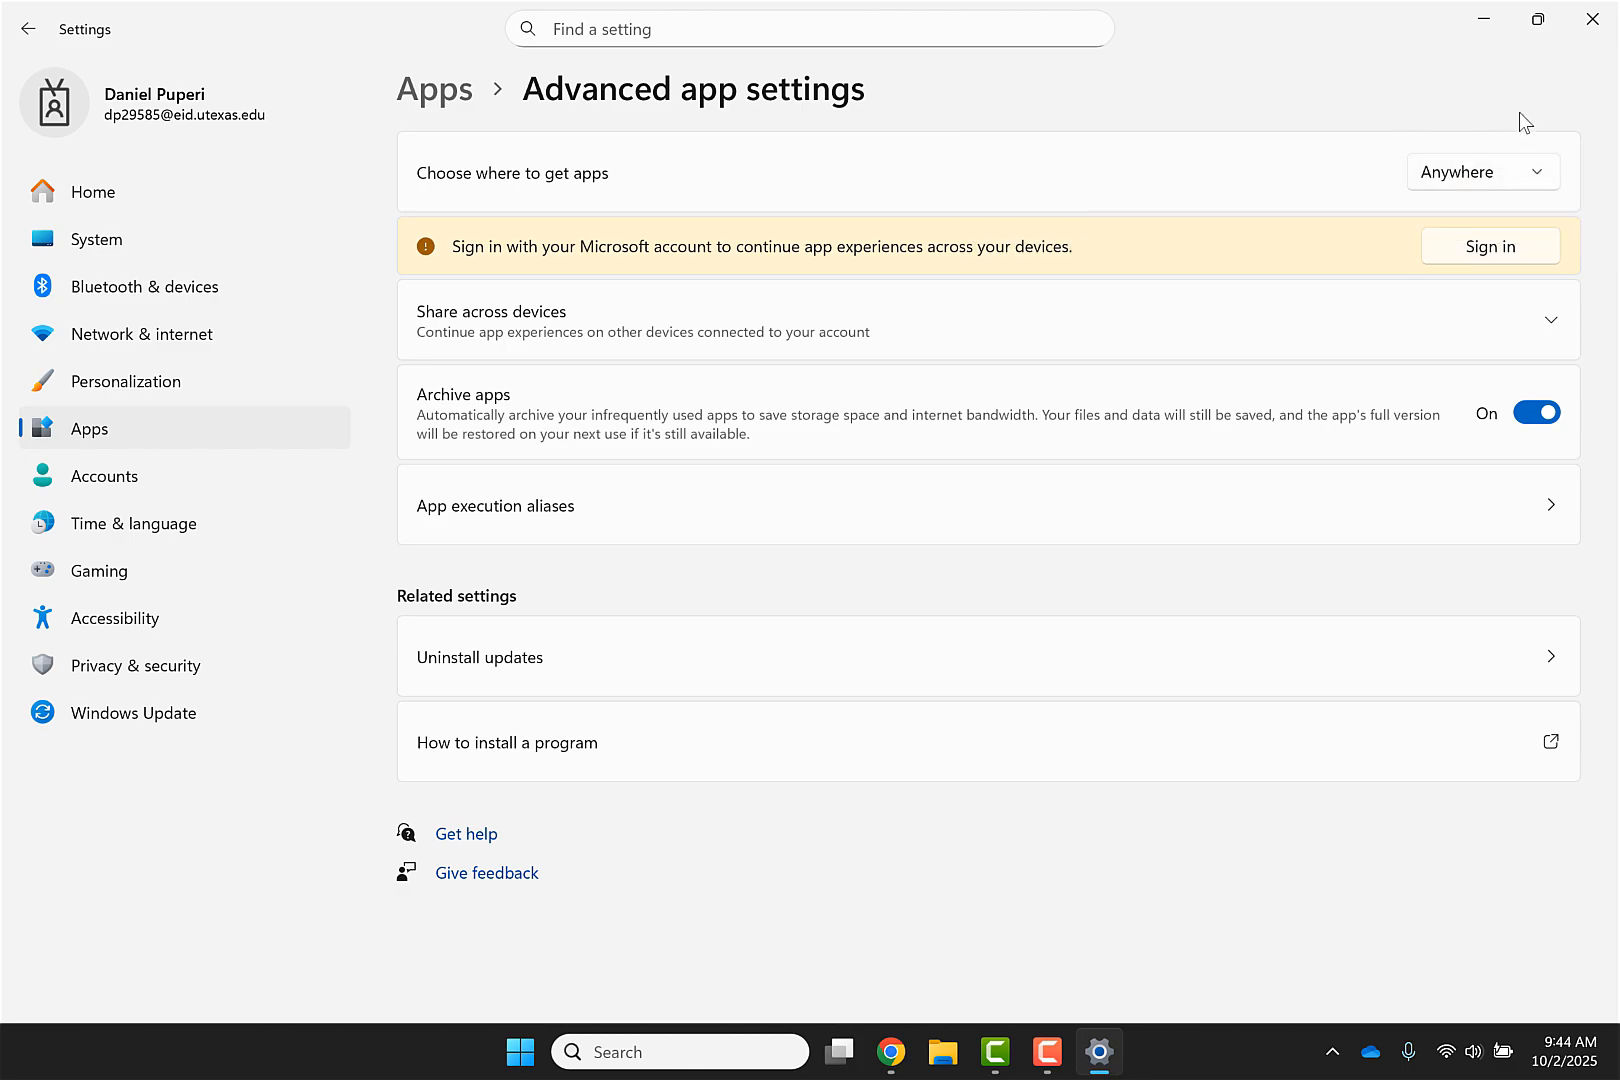
left_click(1592, 19)
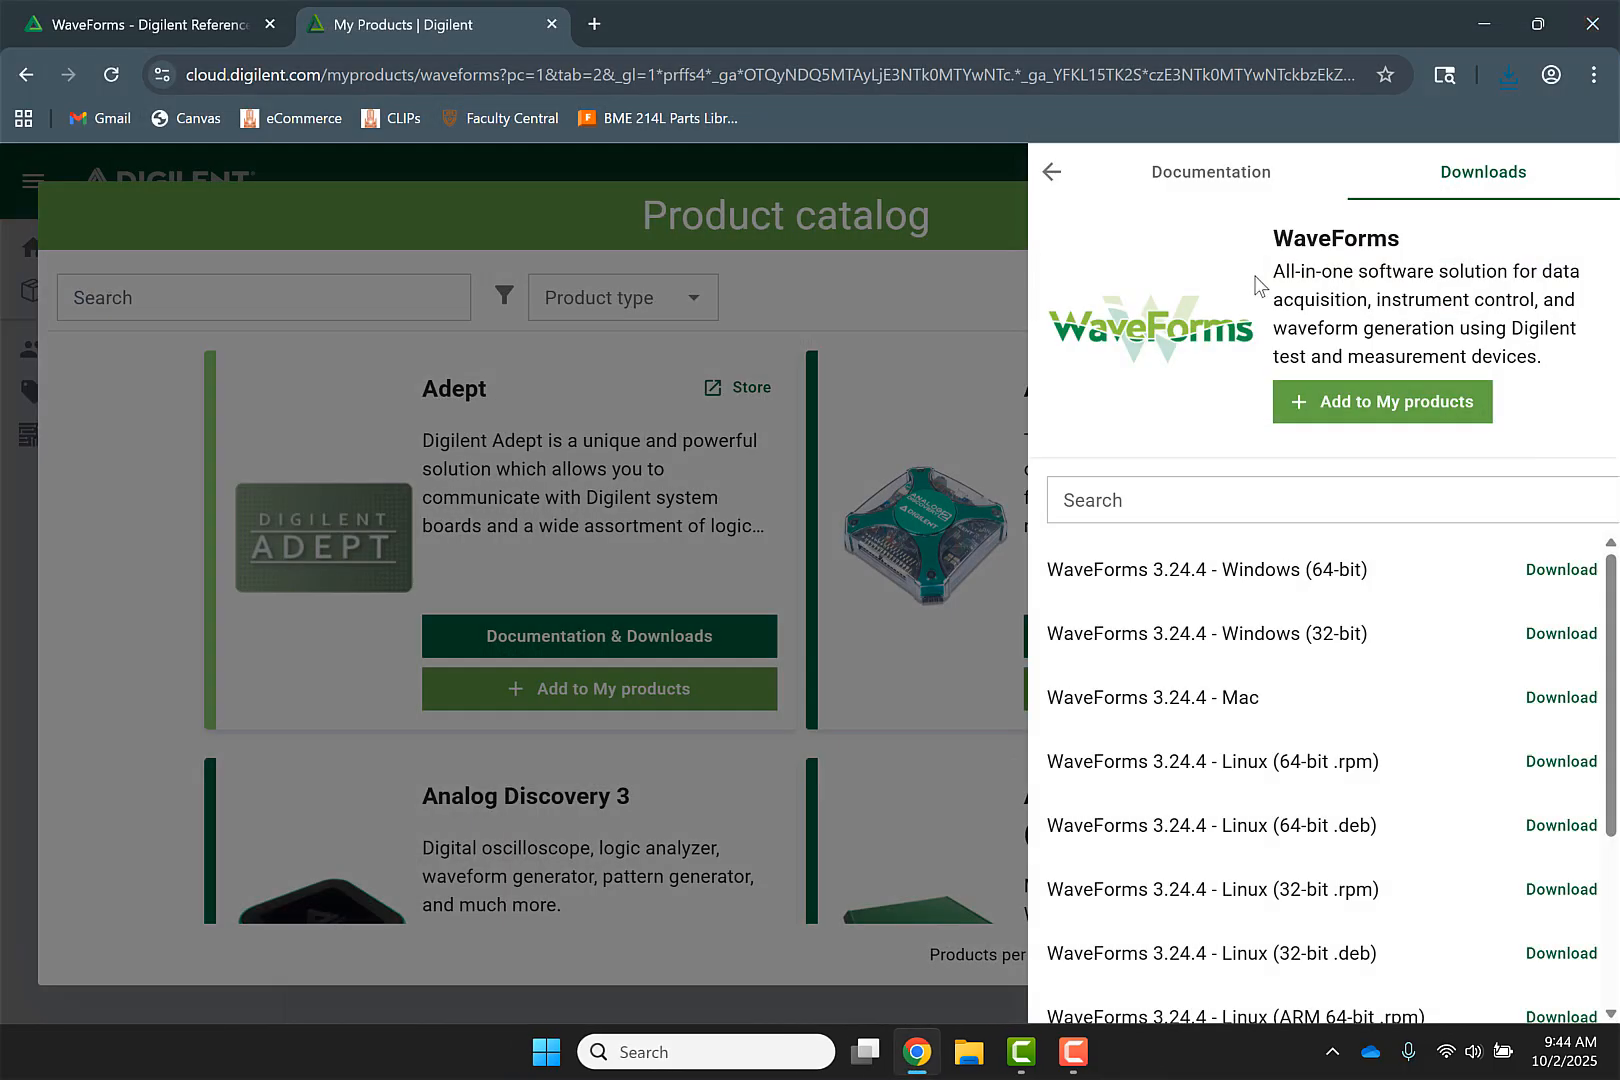
Launch the downloaded WaveForms installer and continue past the setup welcome page
left_click(1507, 80)
left_click(1380, 180)
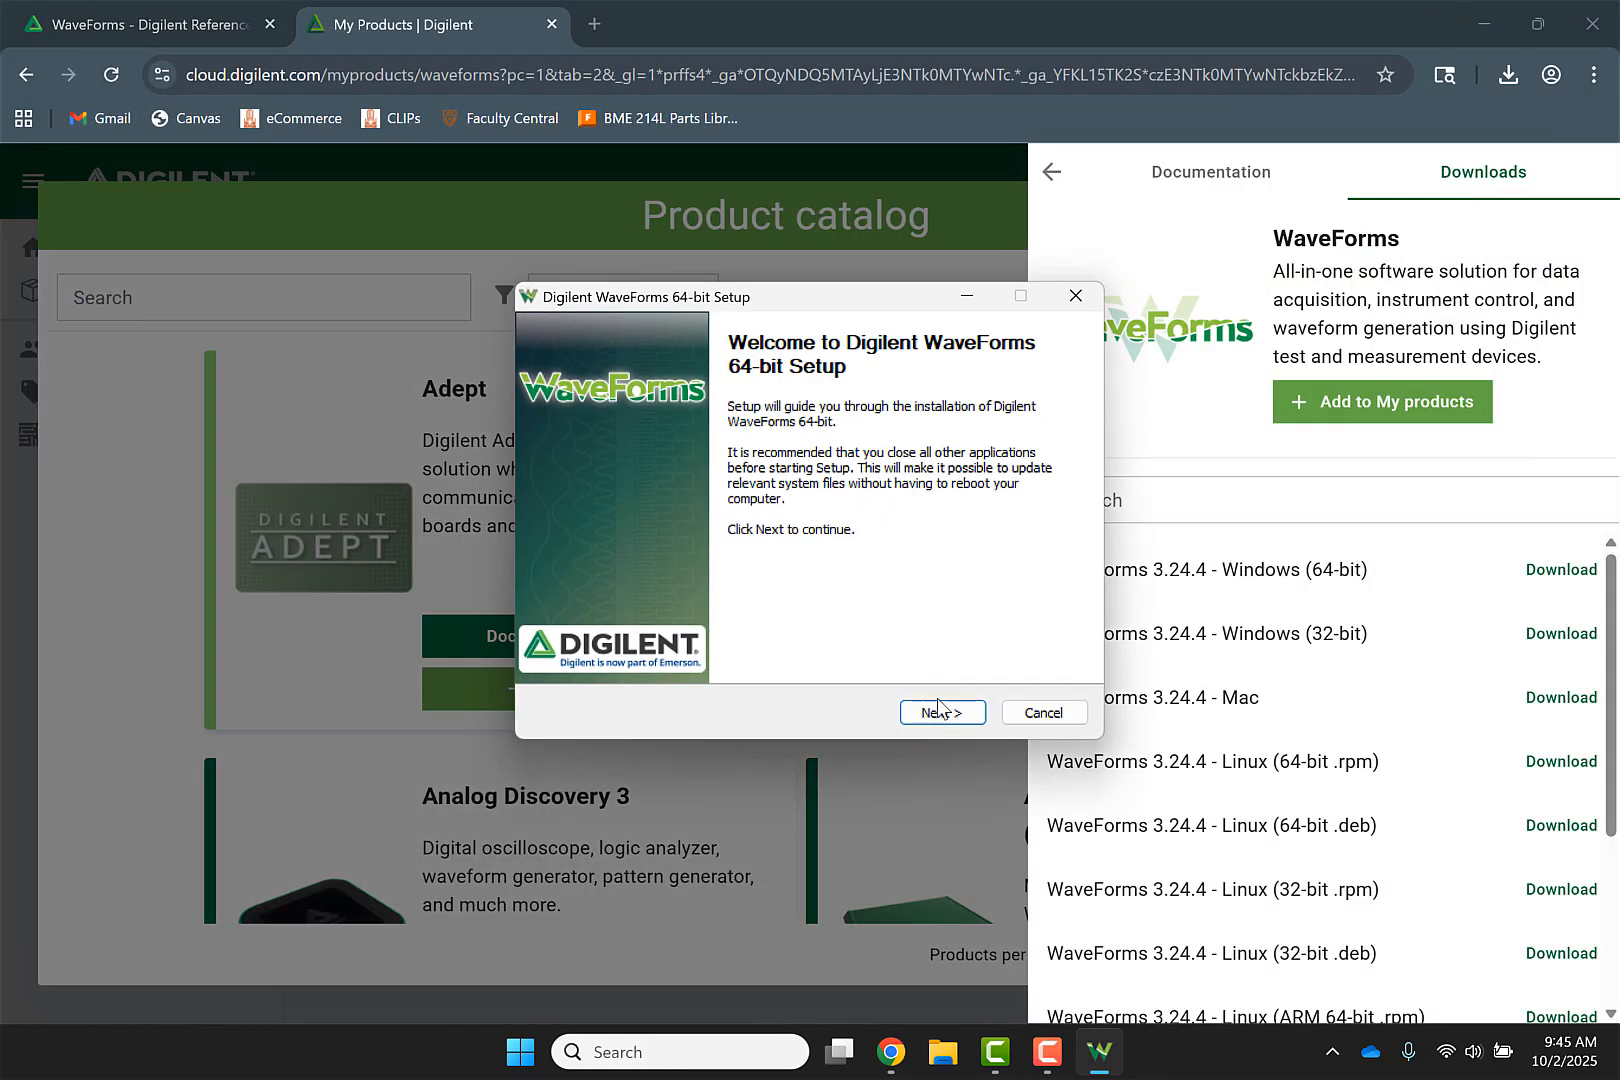
left_click(937, 712)
left_click(940, 712)
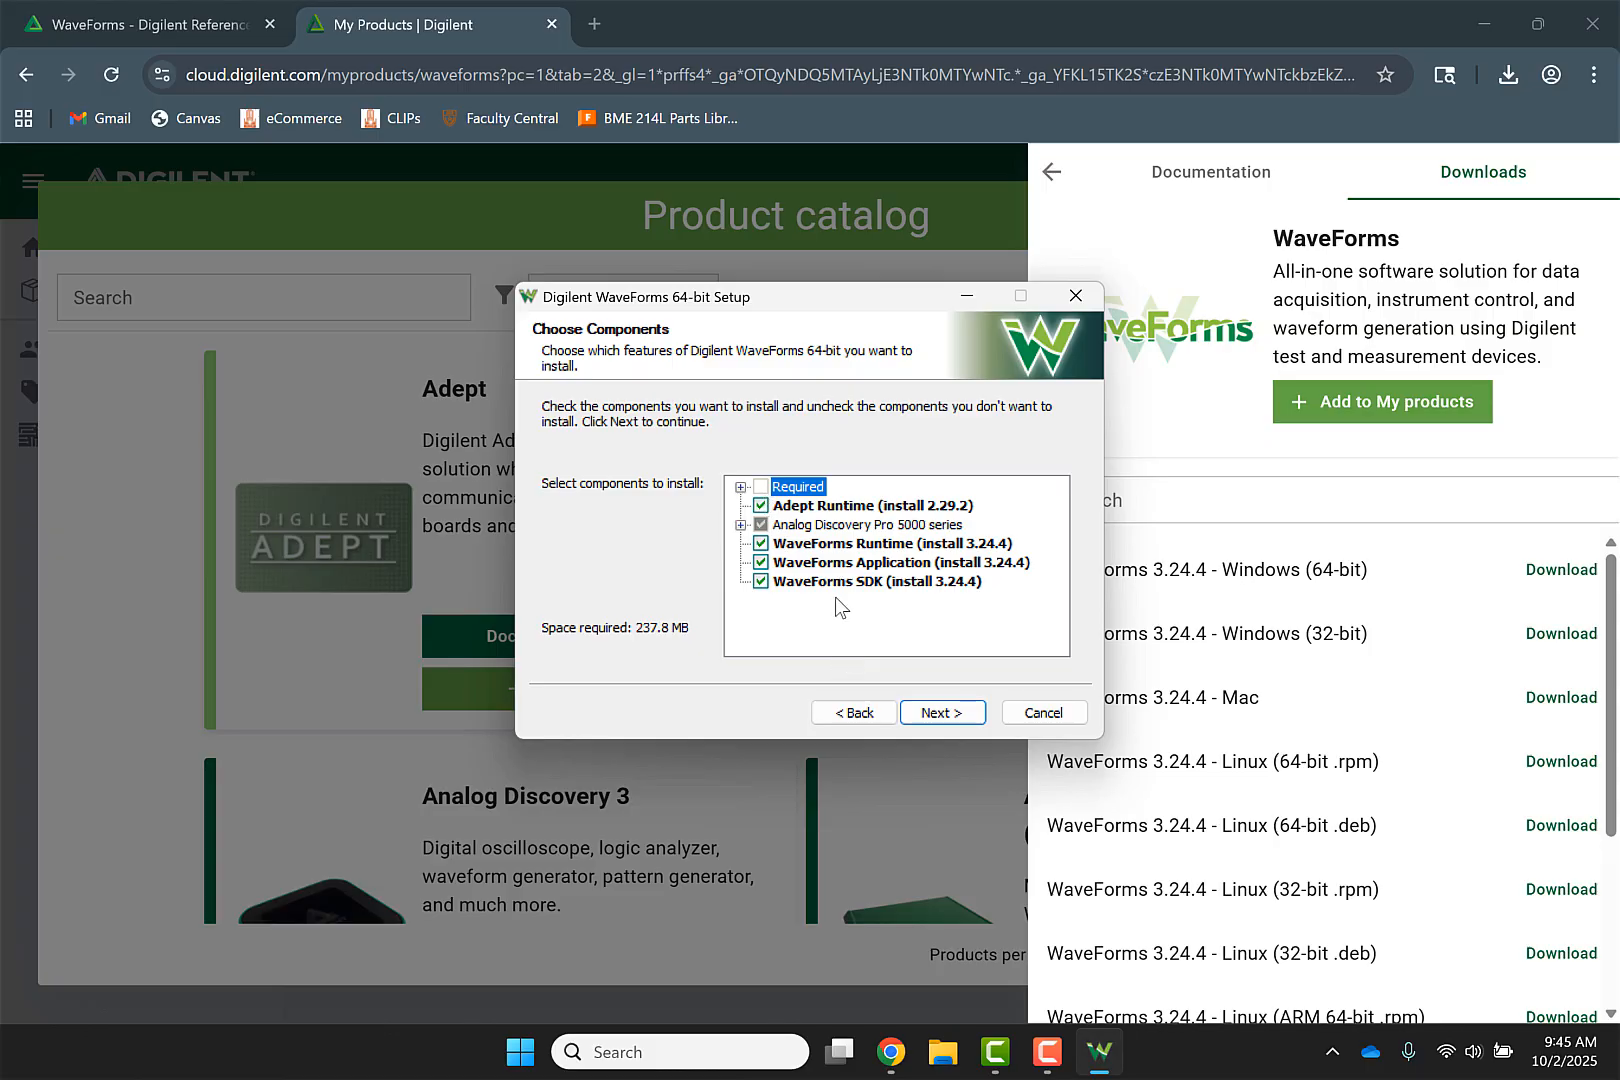
Keep the default components and create shortcuts for anyone using this computer
left_click(955, 714)
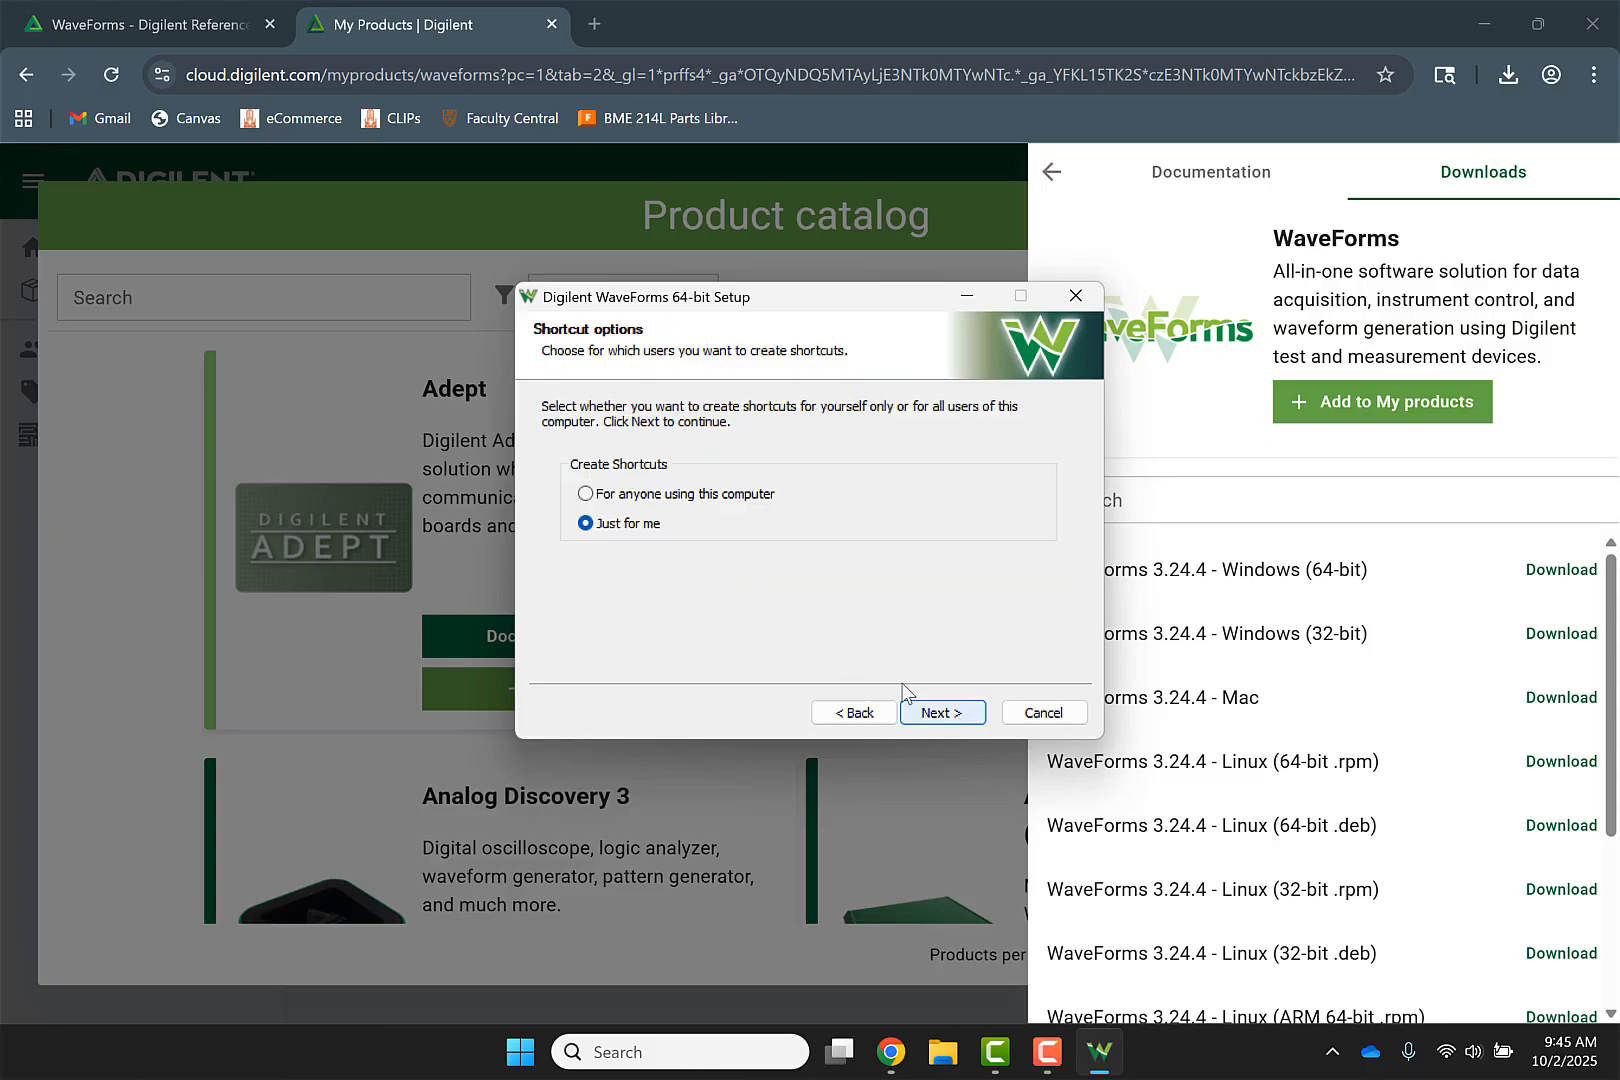
left_click(676, 492)
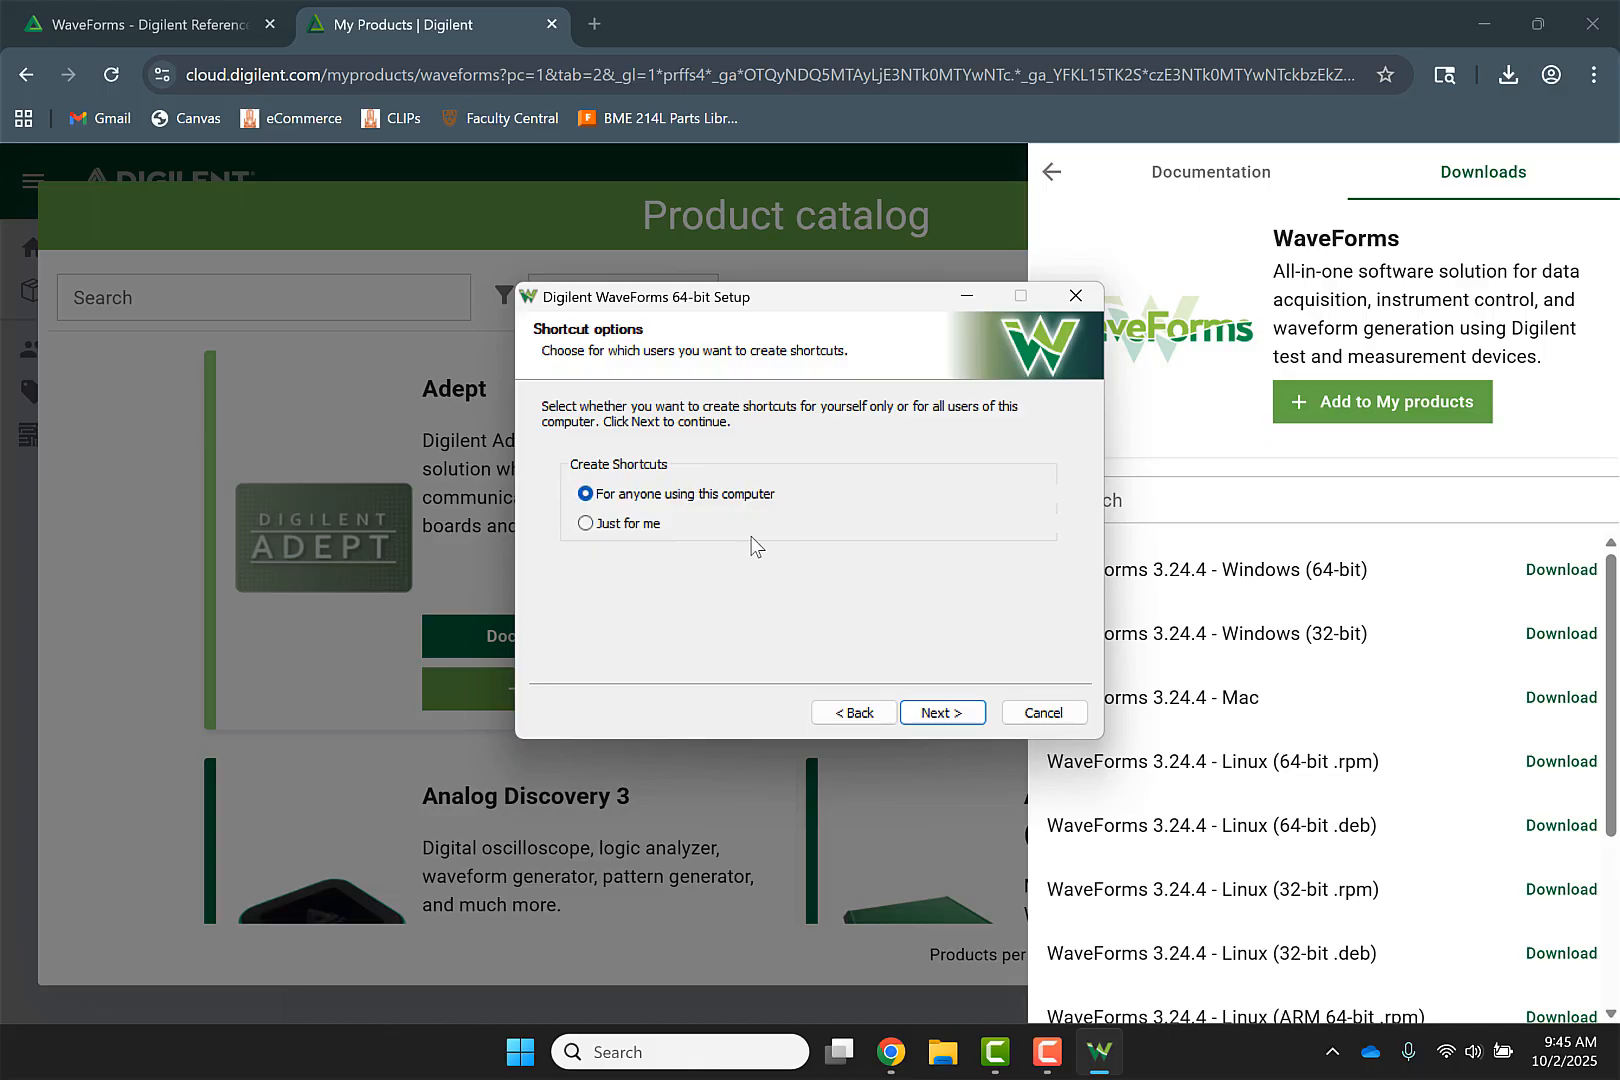
left_click(956, 712)
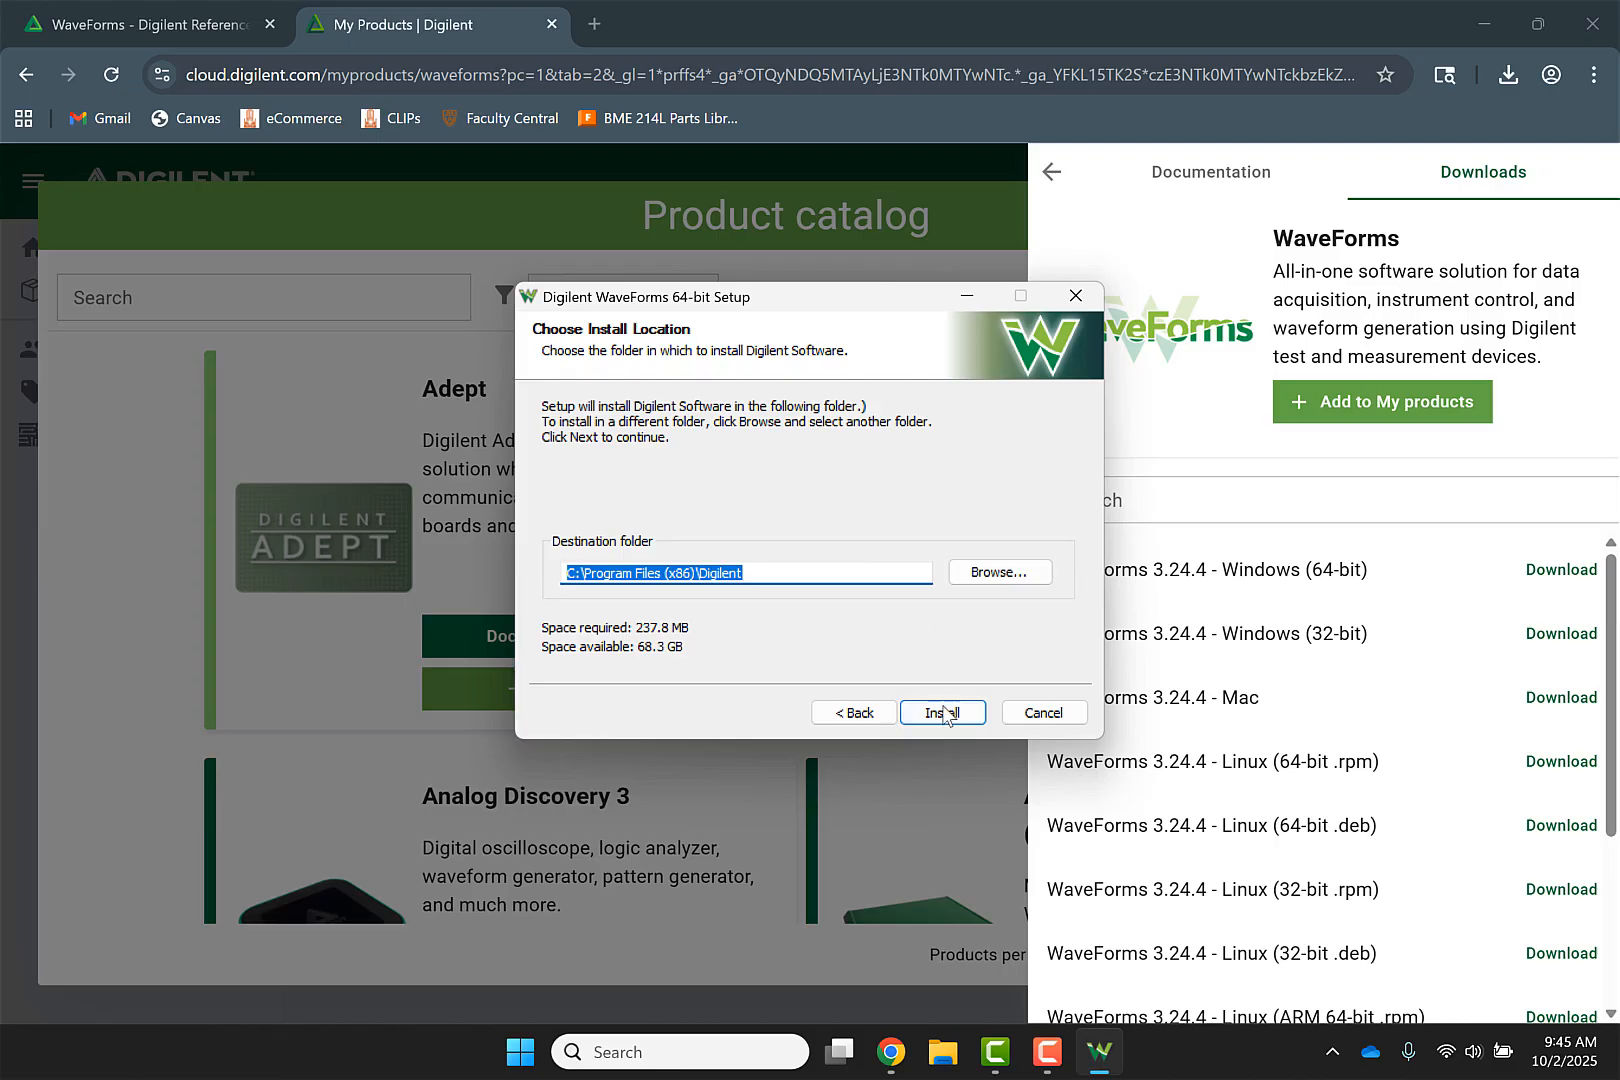
Install to the default Digilent folder and finish setup with Show Readme unchecked
left_click(943, 712)
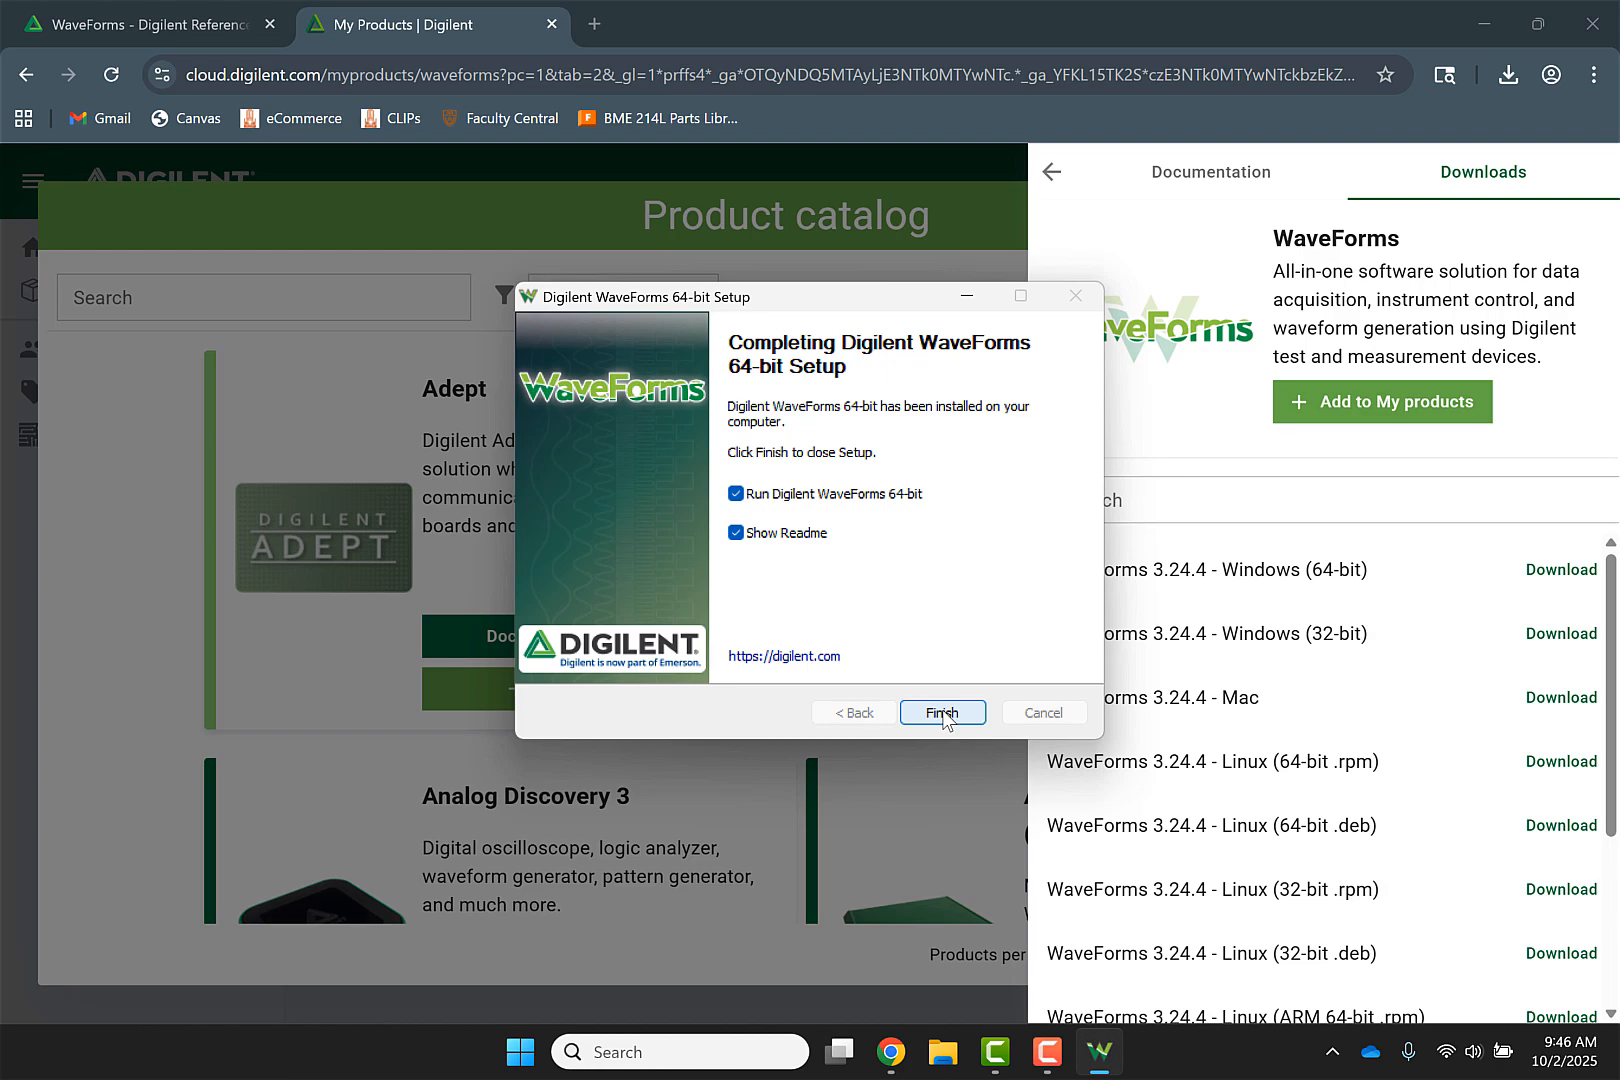
left_click(738, 534)
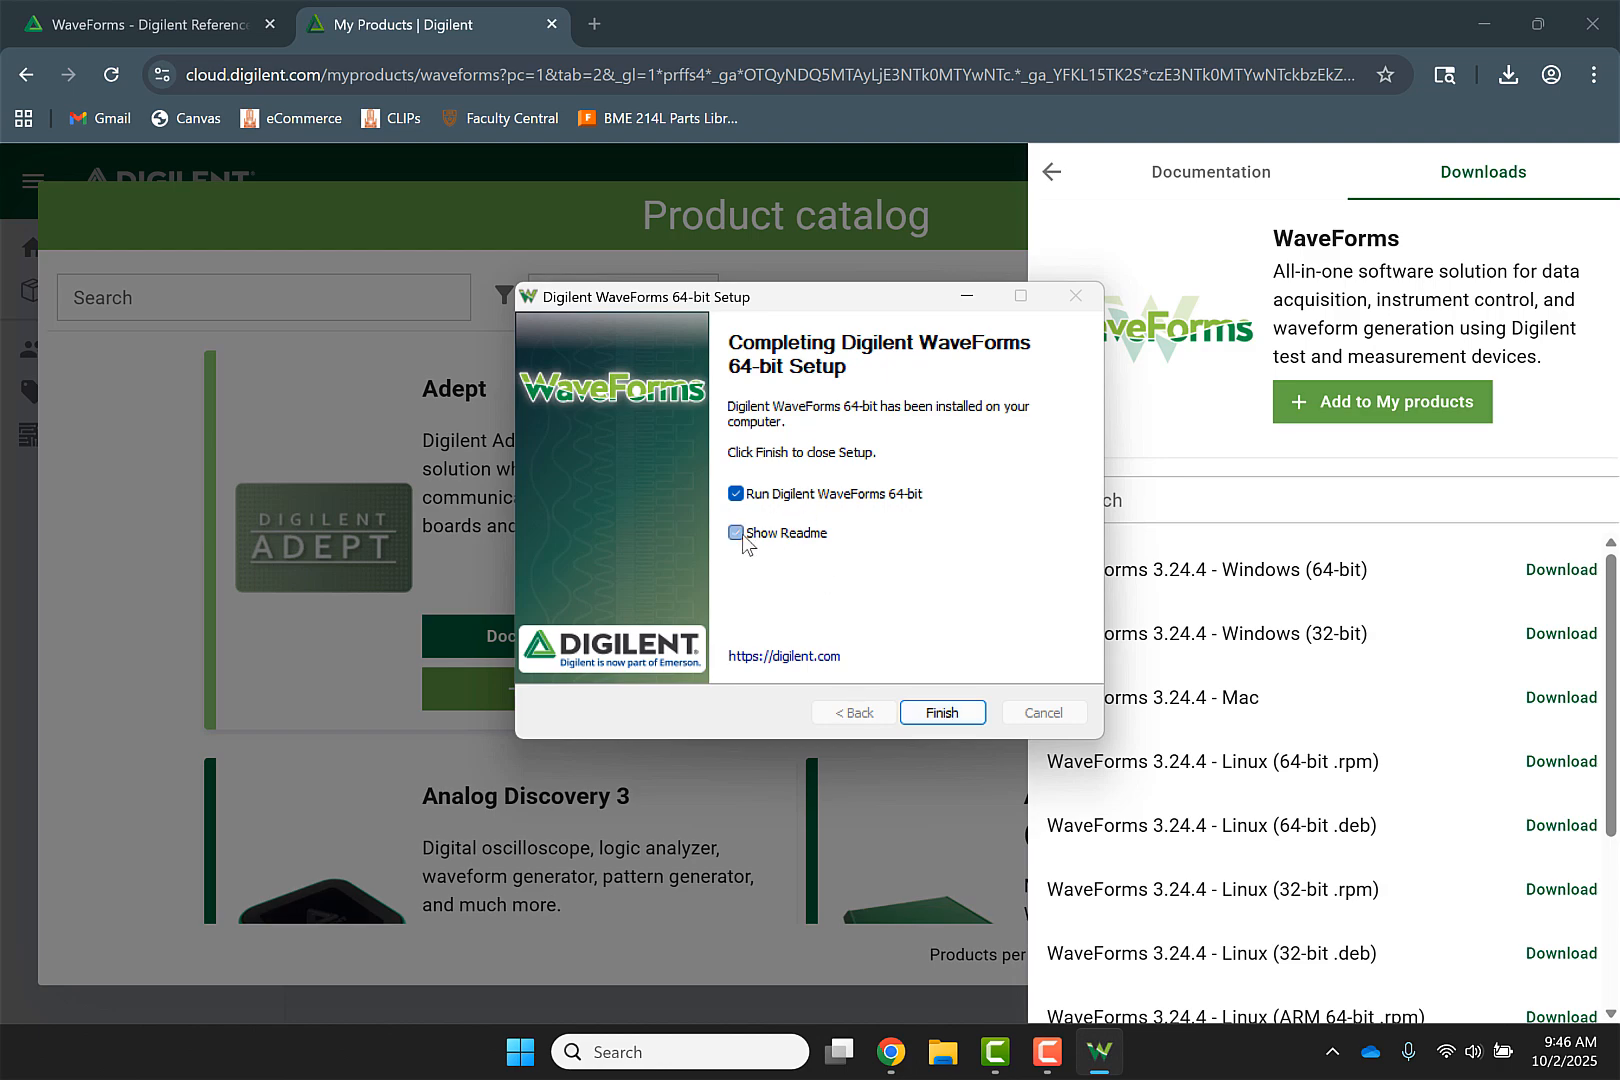
left_click(940, 712)
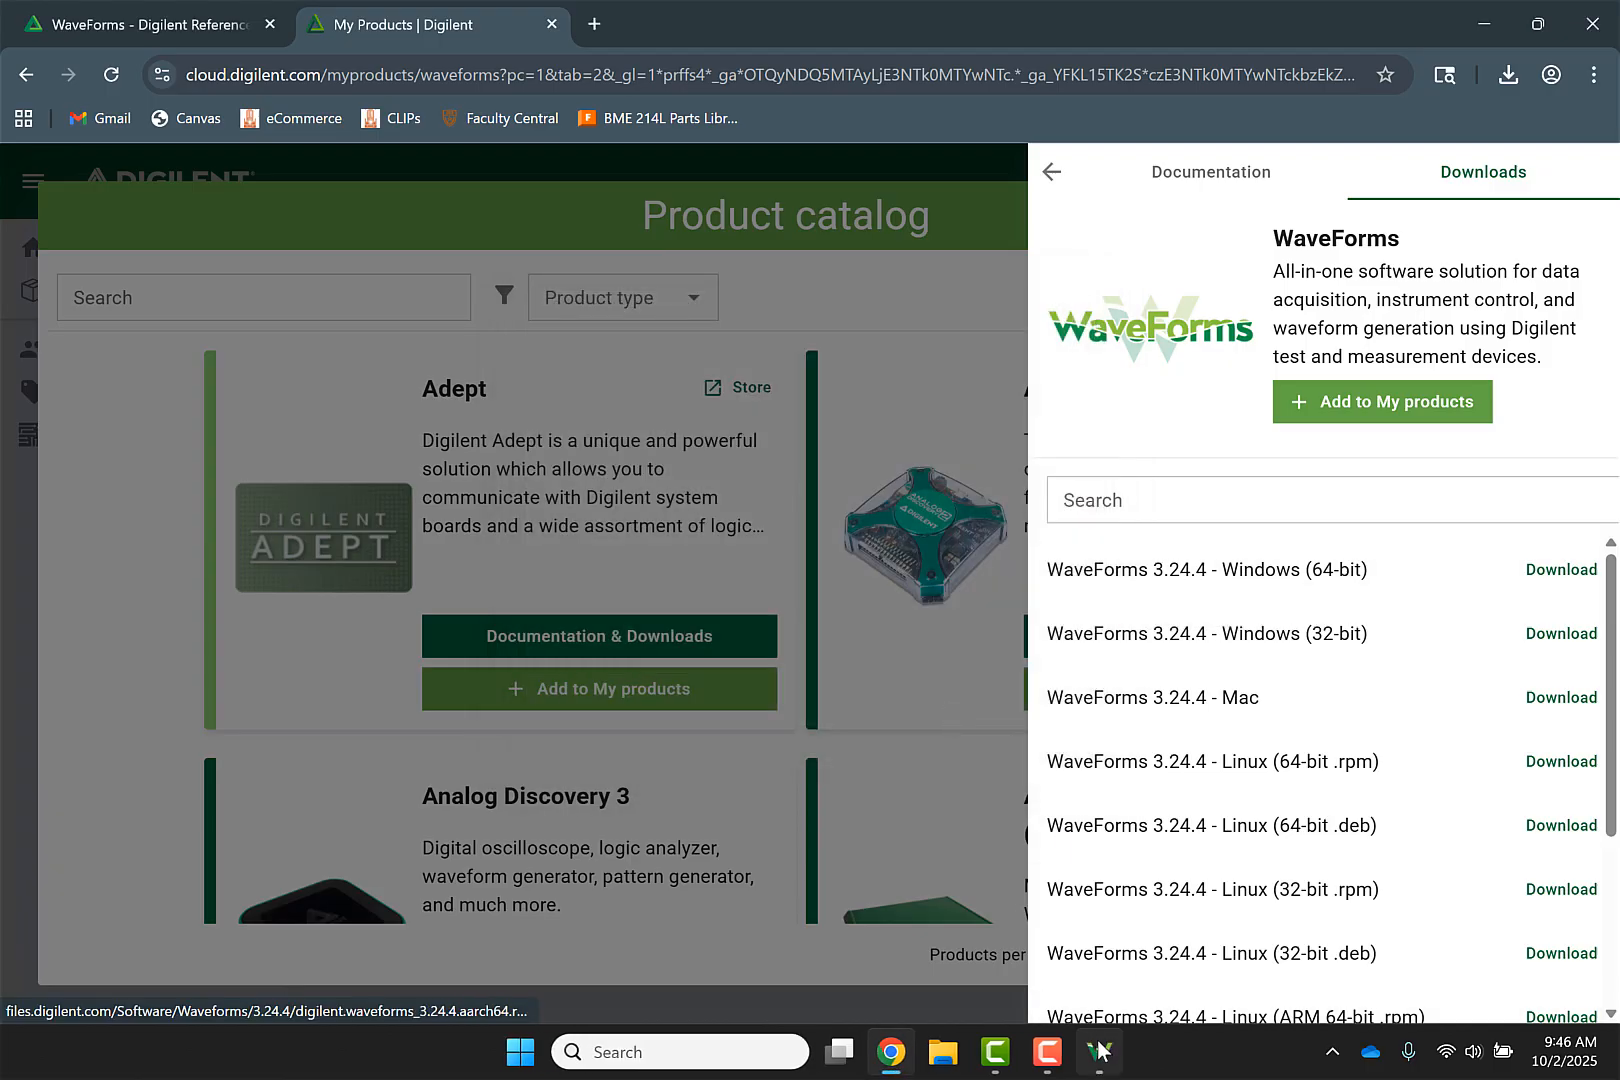
Bring up WaveForms, retry detecting a device, then open and cancel the Device Manager
left_click(1099, 1050)
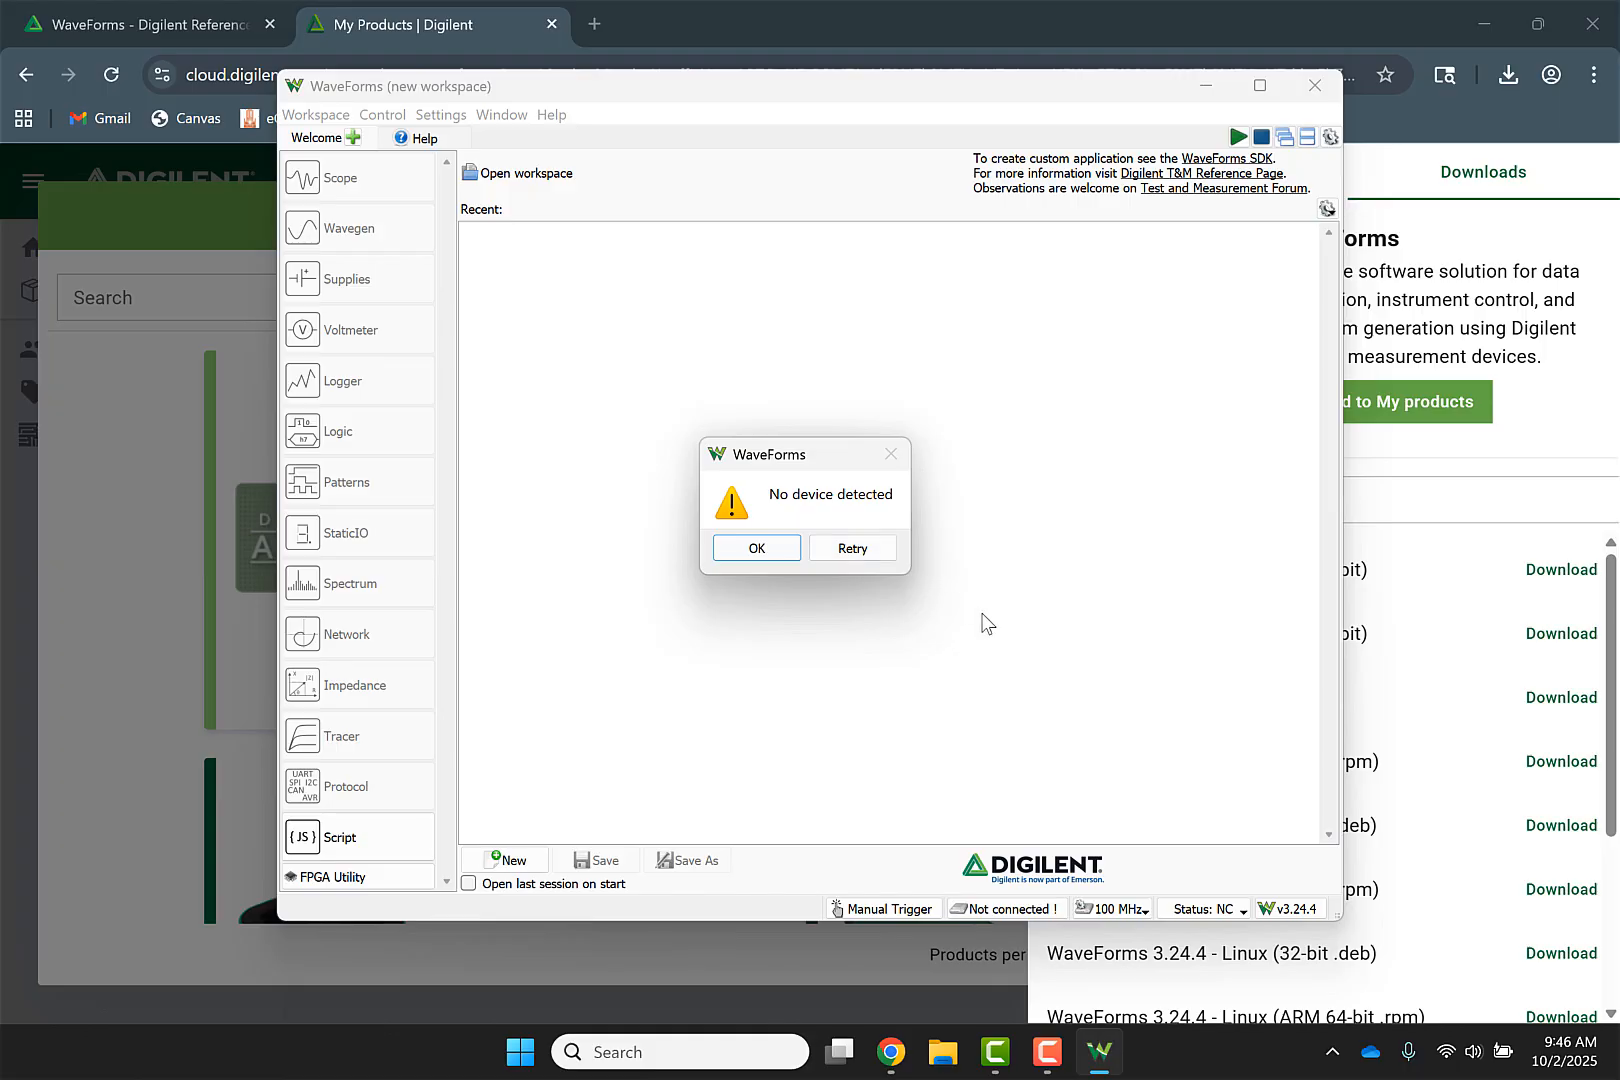
left_click(855, 548)
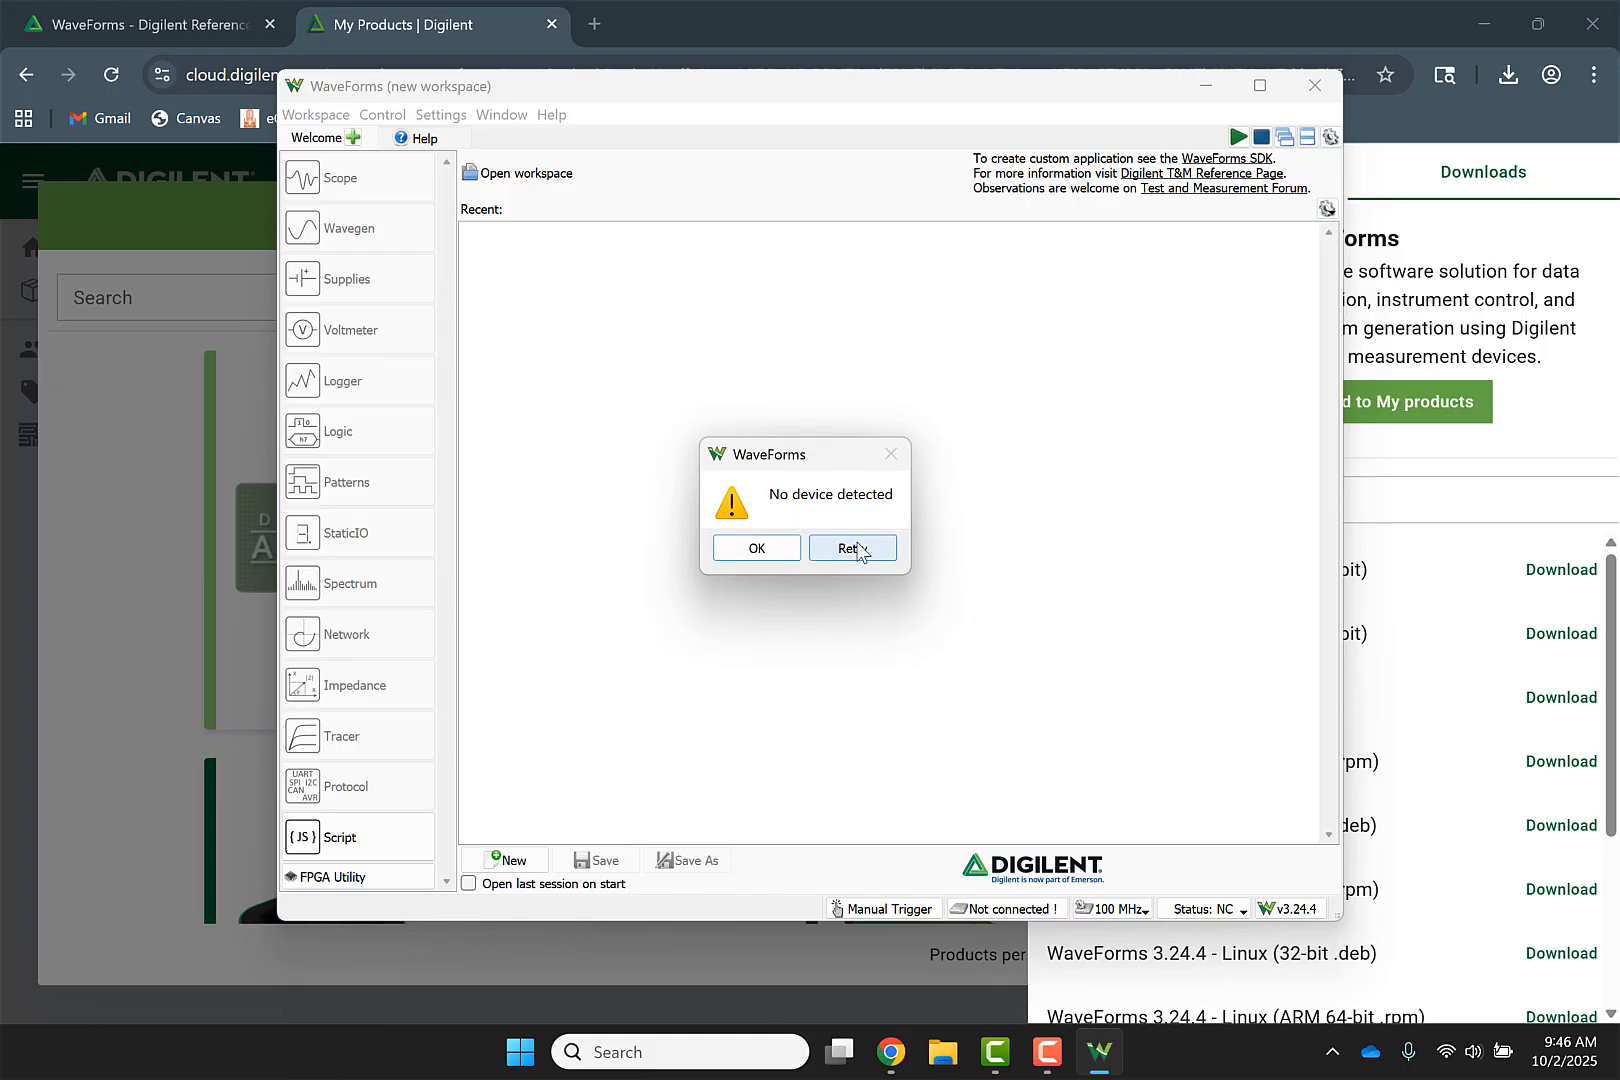
left_click(853, 552)
left_click(852, 552)
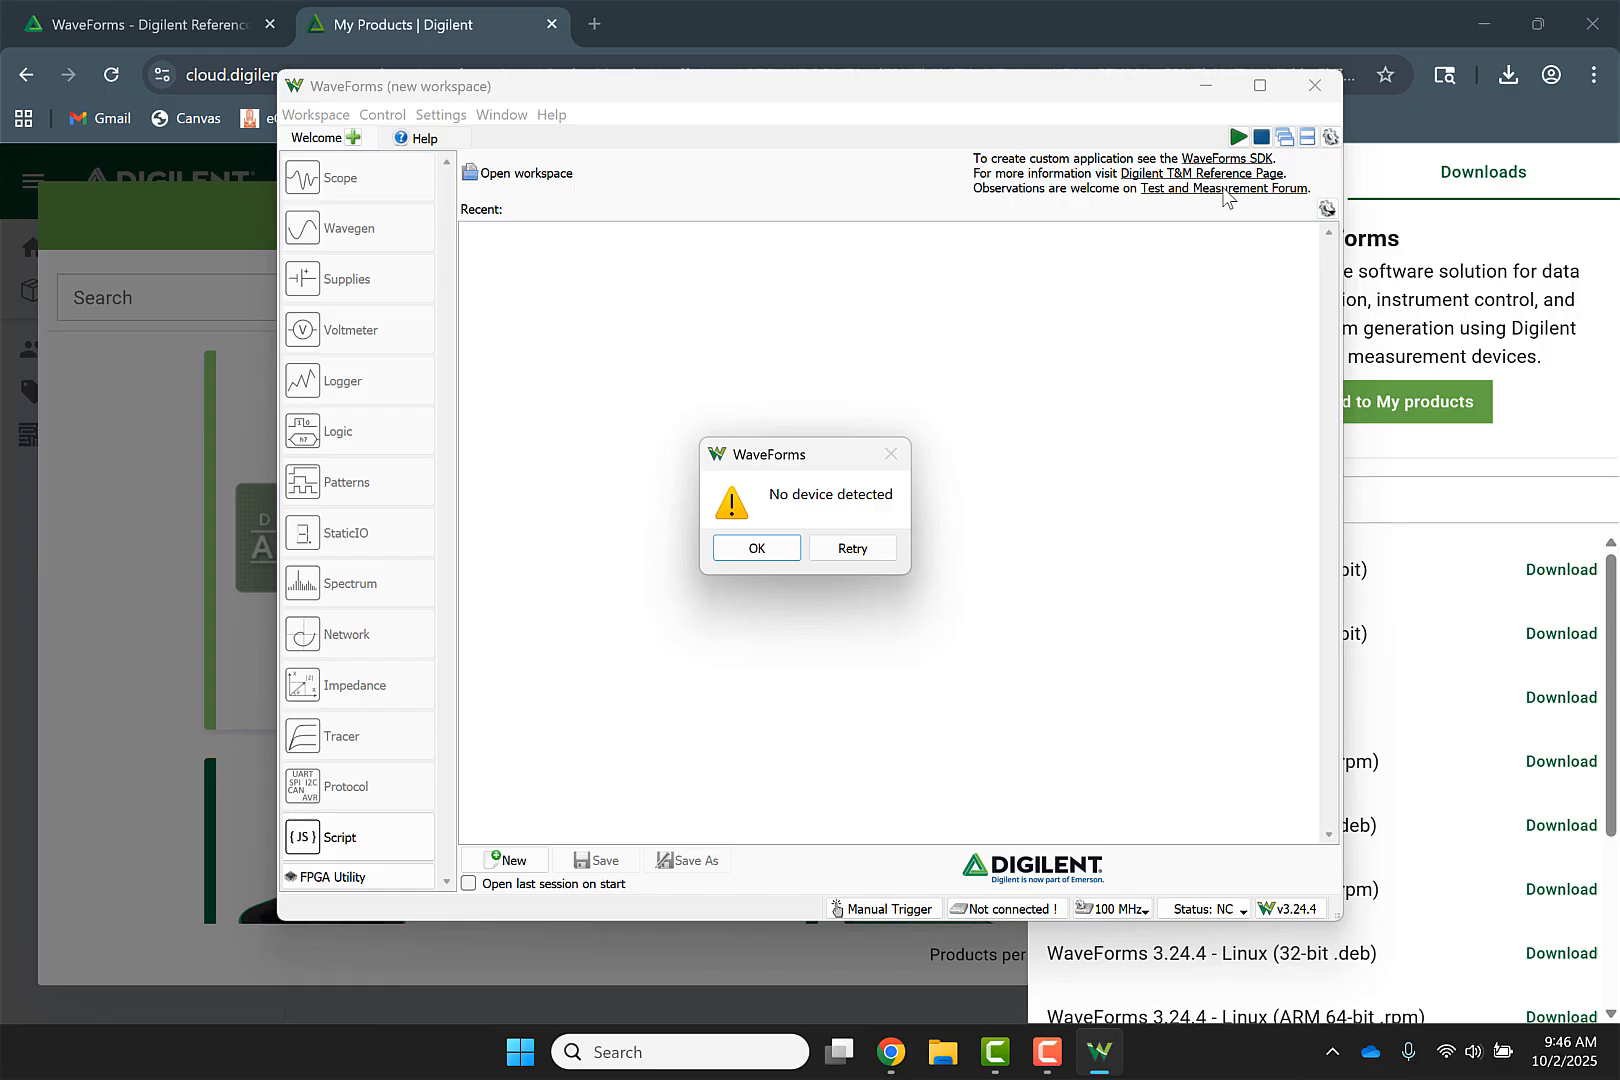
left_click(768, 551)
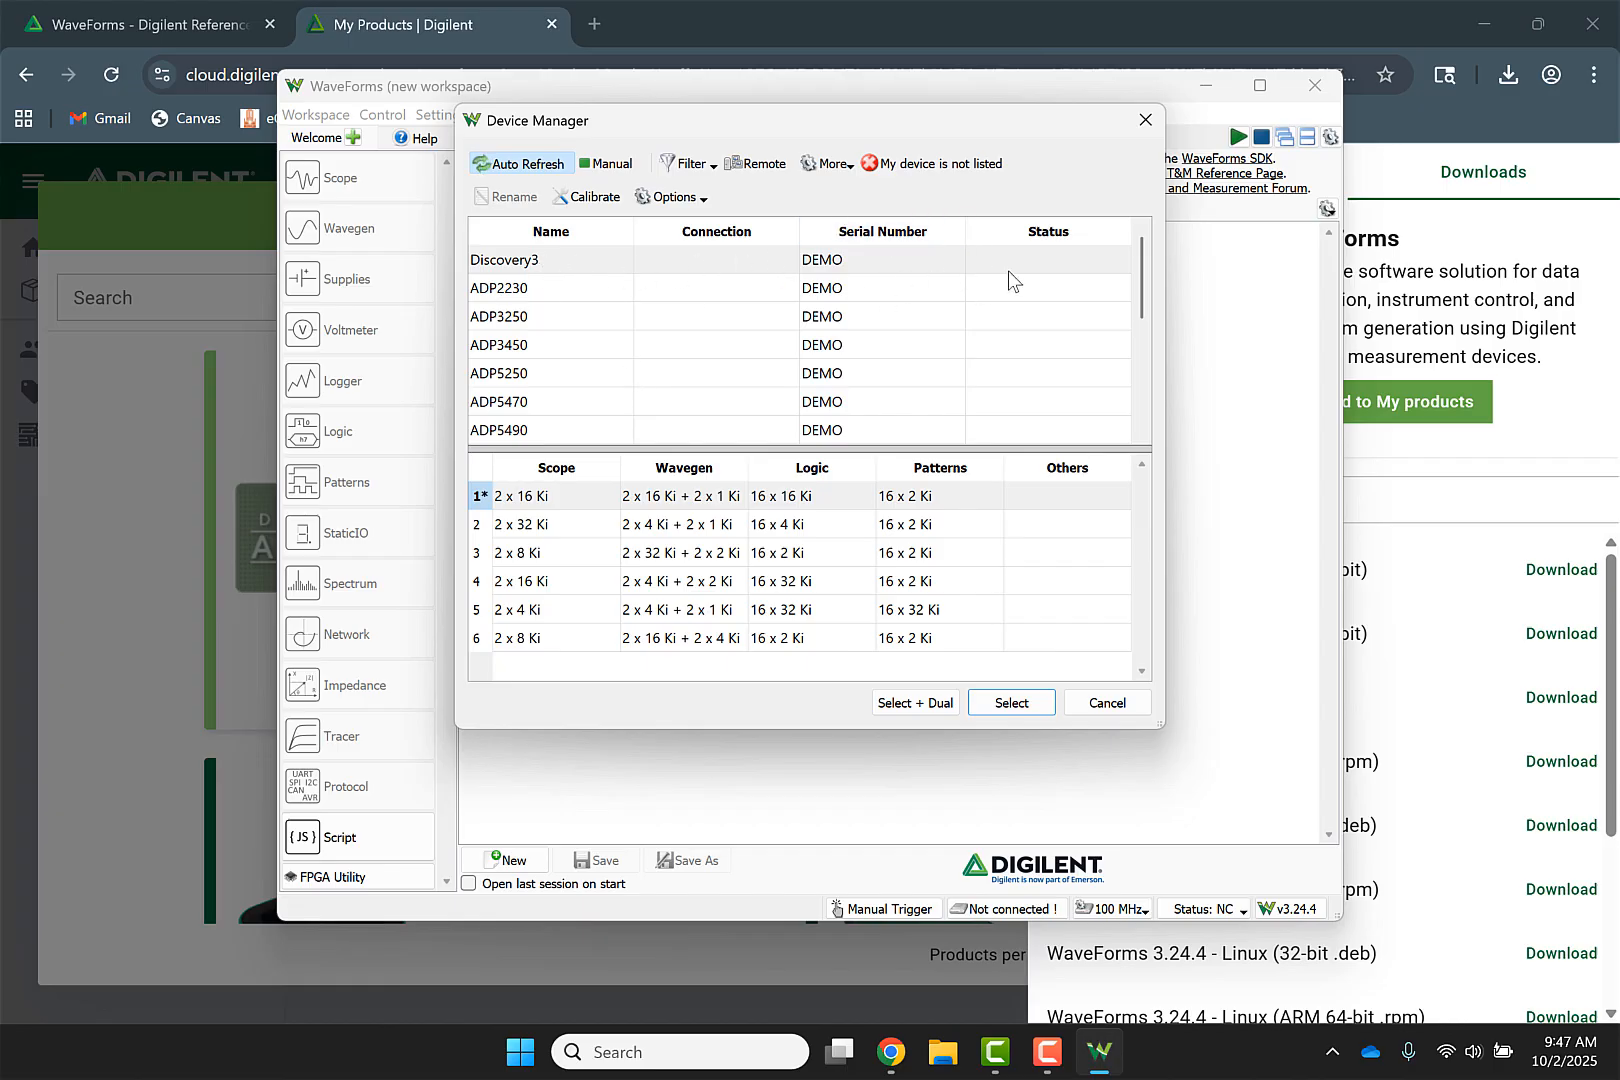
left_click(1127, 705)
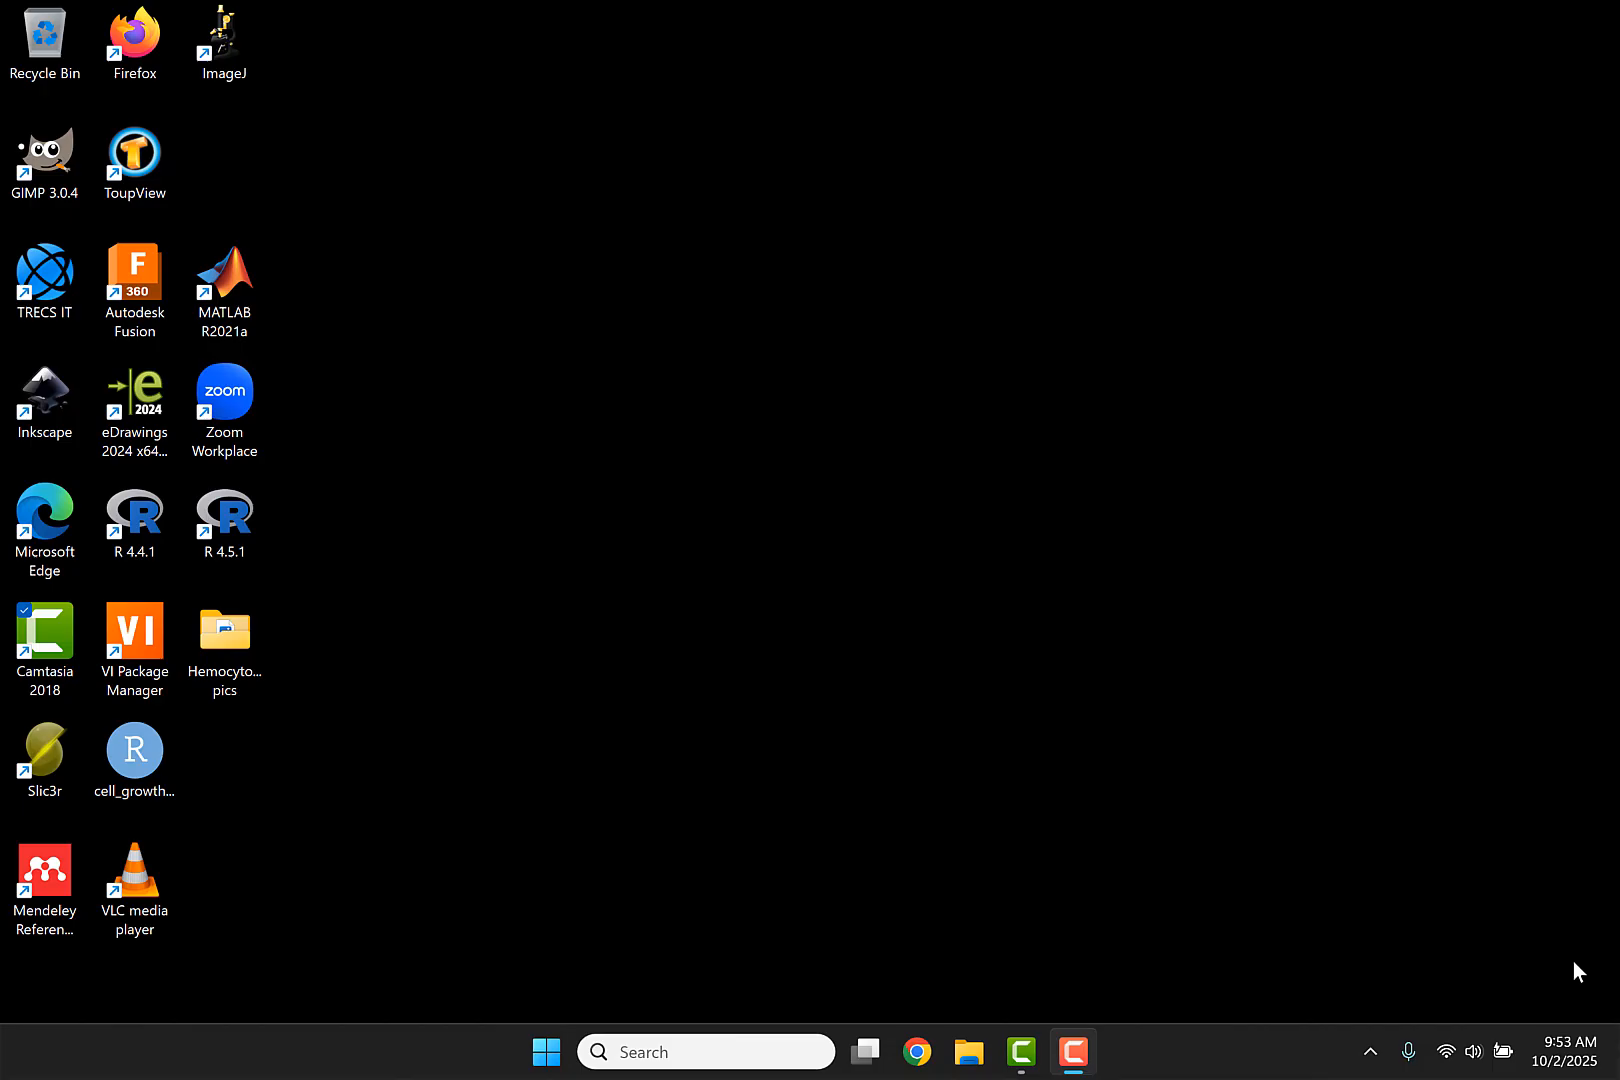
Search for WaveForms from the taskbar, launch it, and open the Device Manager from the status bar
left_click(744, 1044)
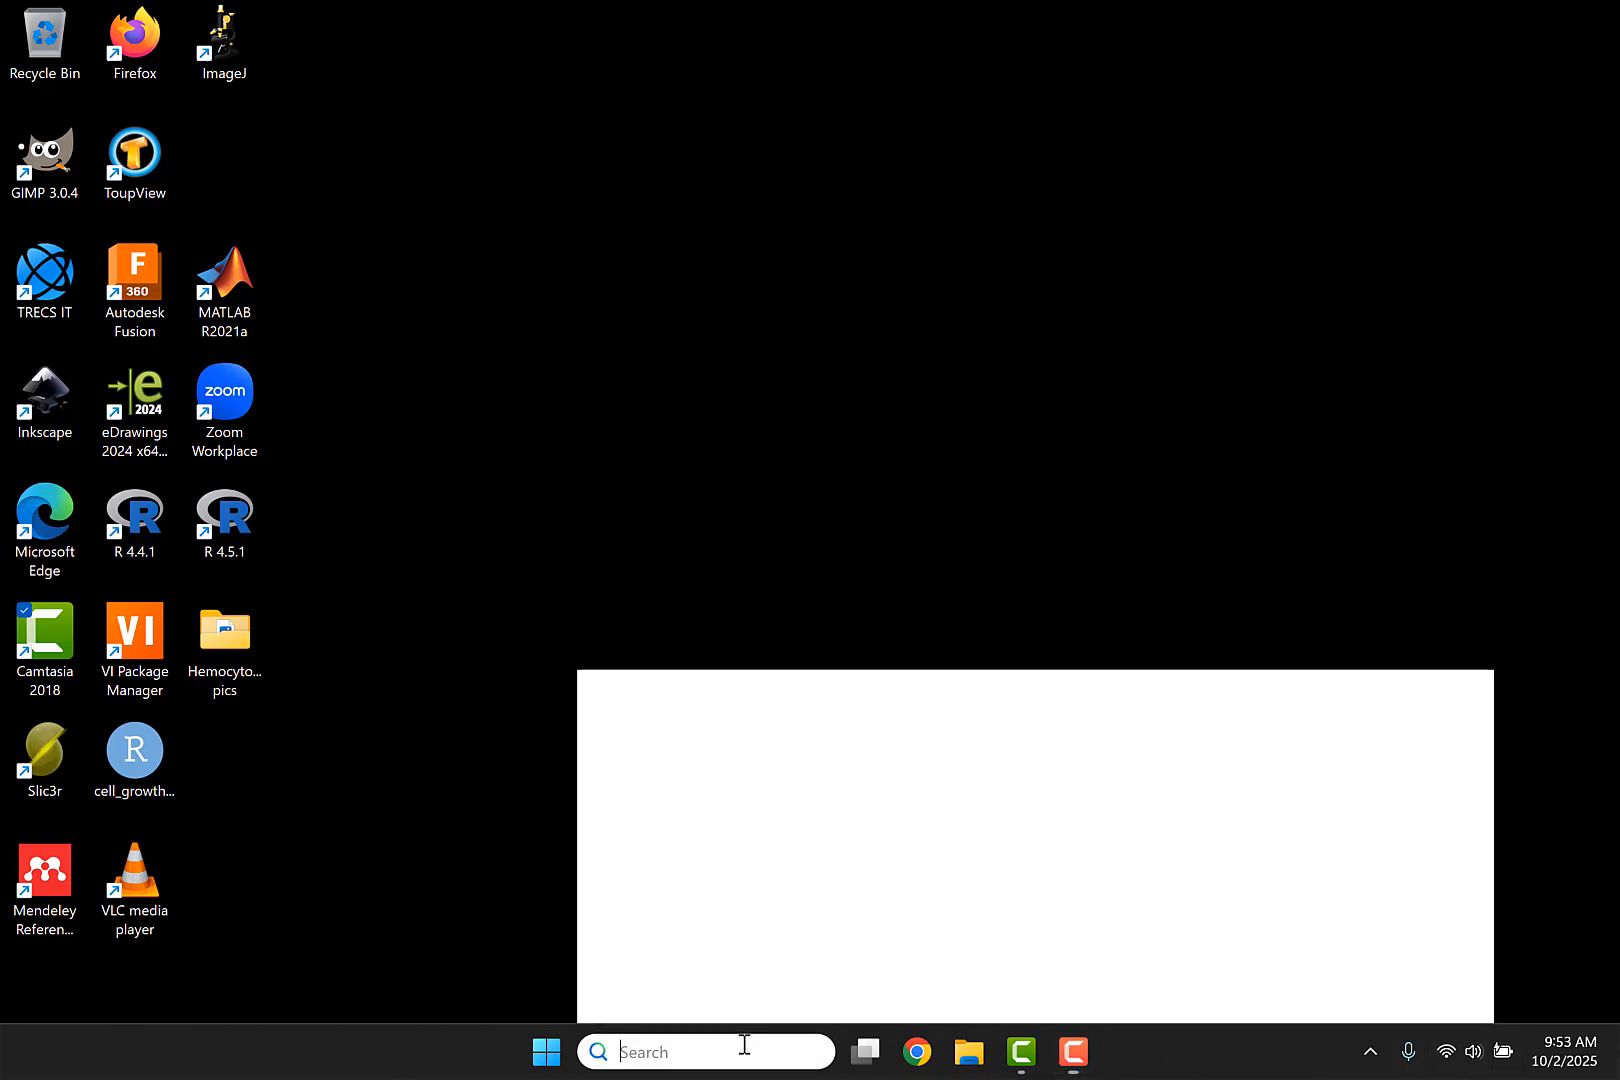
type("wa")
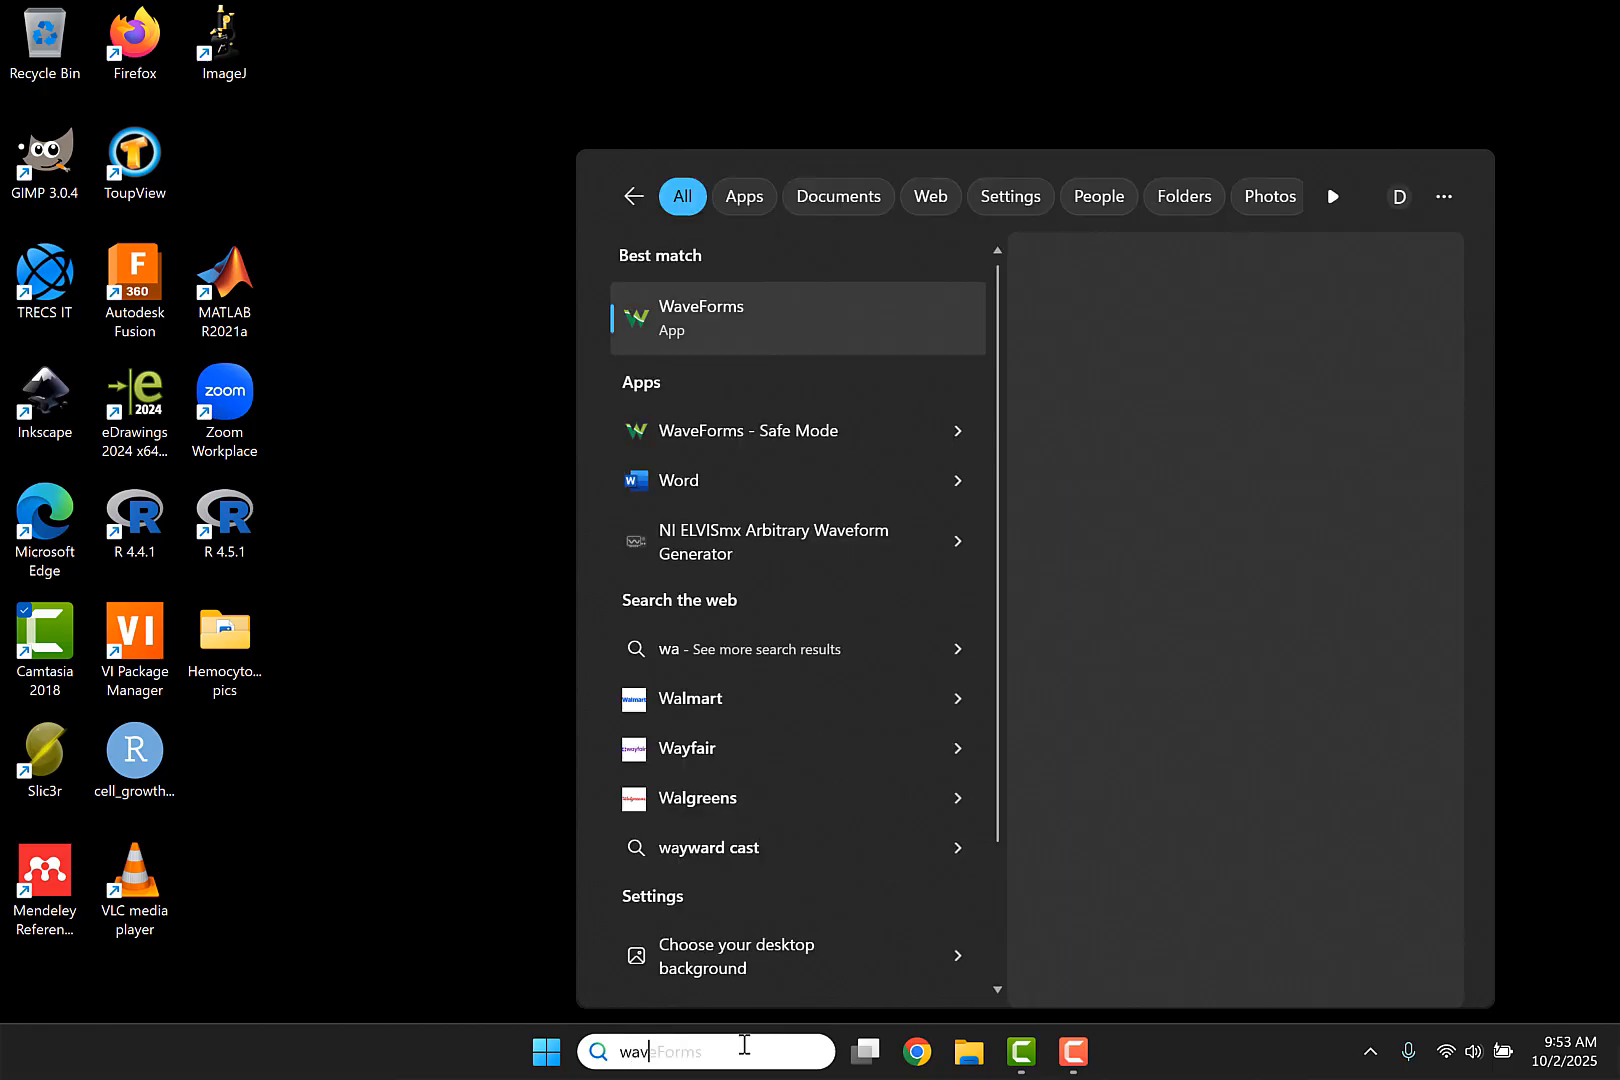
type("v")
left_click(731, 318)
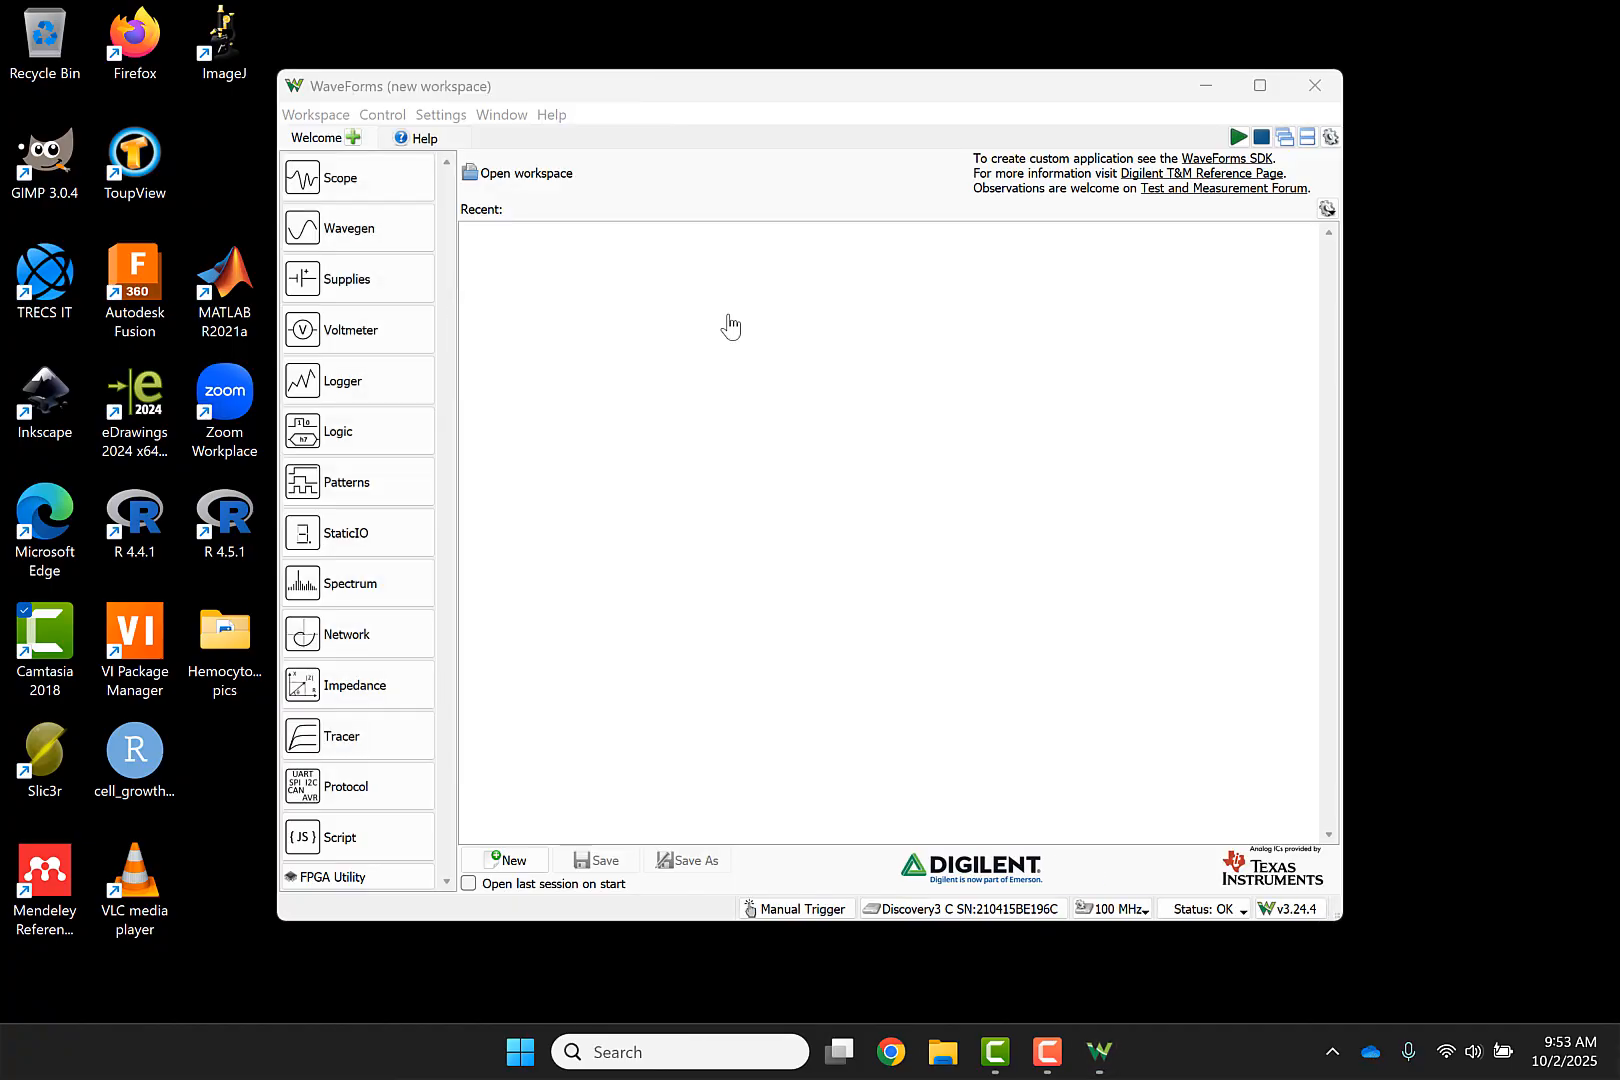
left_click(944, 907)
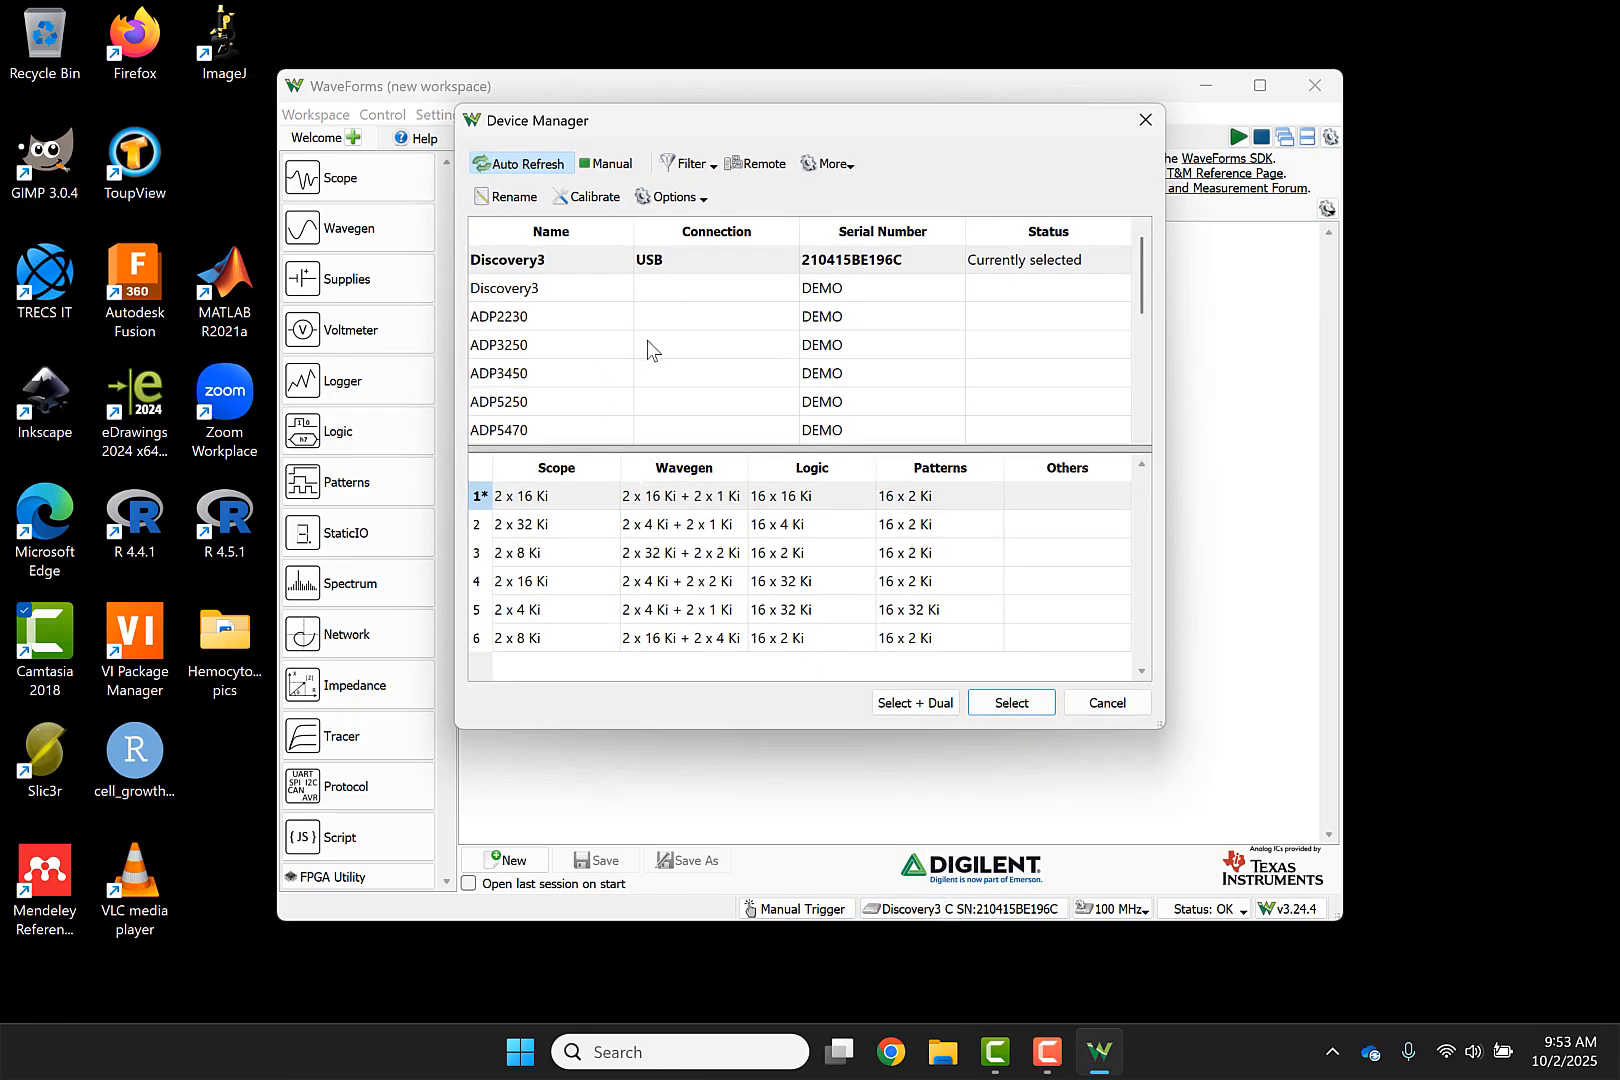